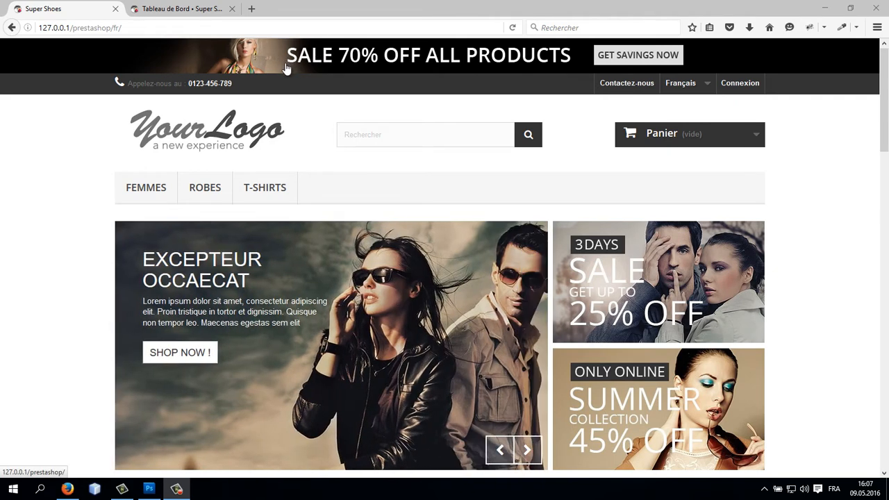
- Search the web for "vogel shoes" in a new browser tab and open the Voegele Shoes online shop
left_click(252, 10)
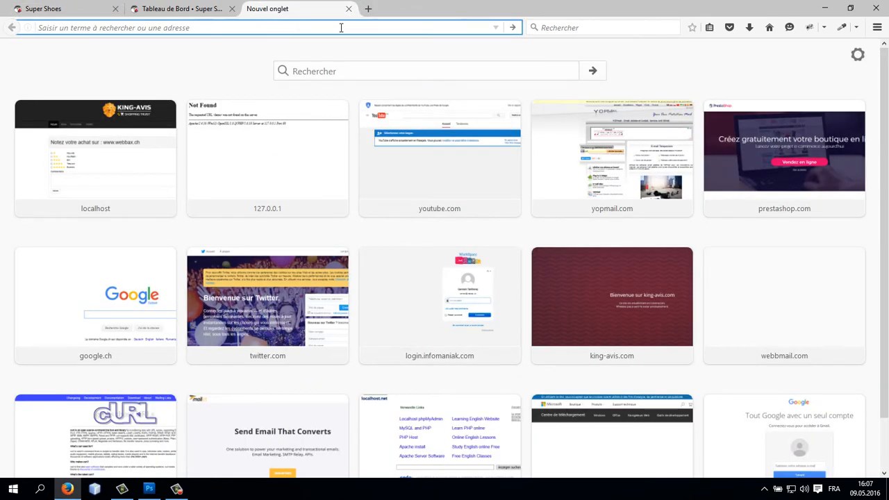
type("vogel")
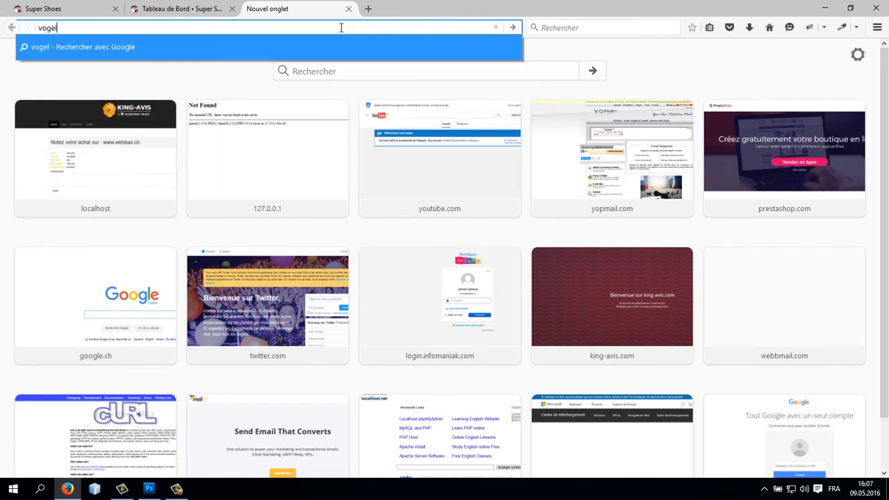
type(" shoes")
key("Return")
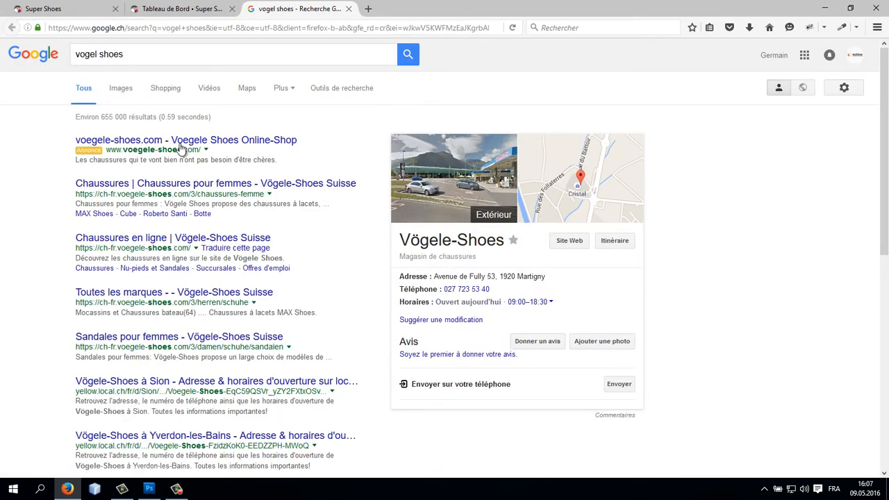
left_click(182, 145)
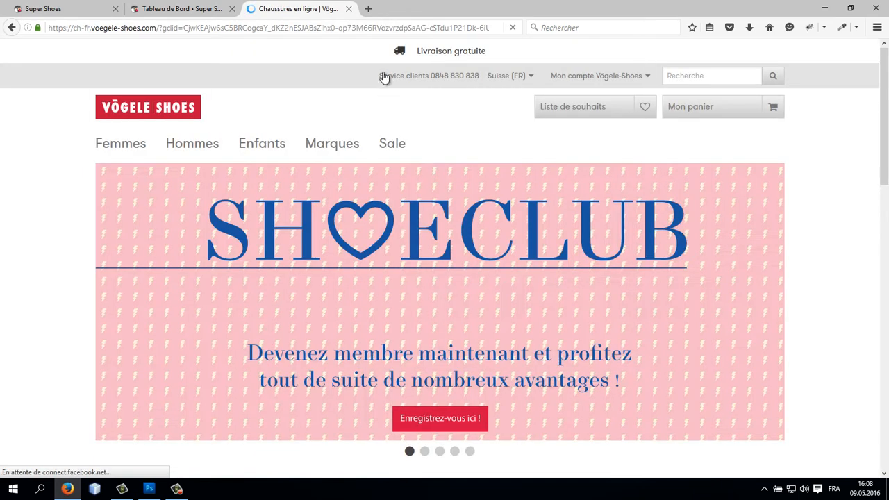
left_click(368, 8)
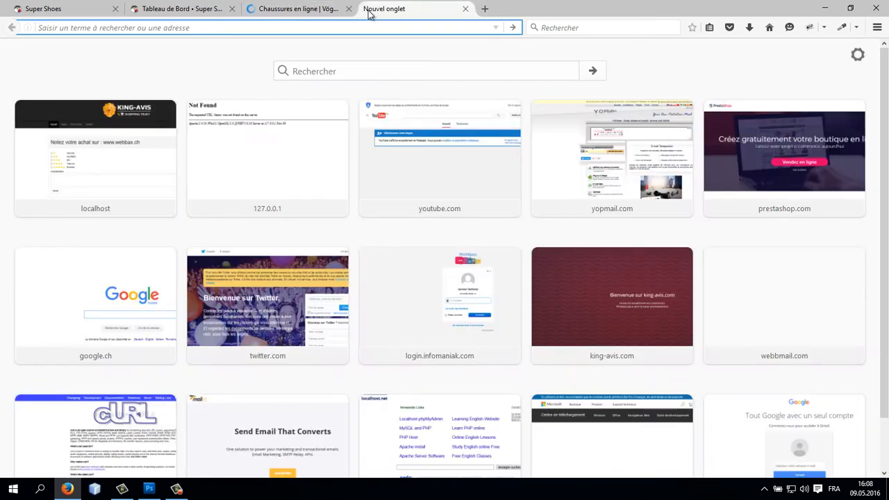
type("sarten")
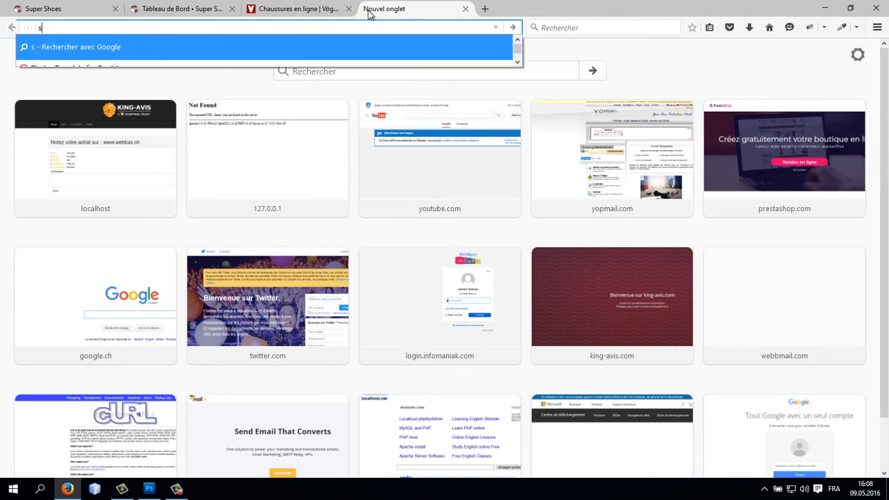
key("BackSpace")
key("BackSpace")
key("BackSpace")
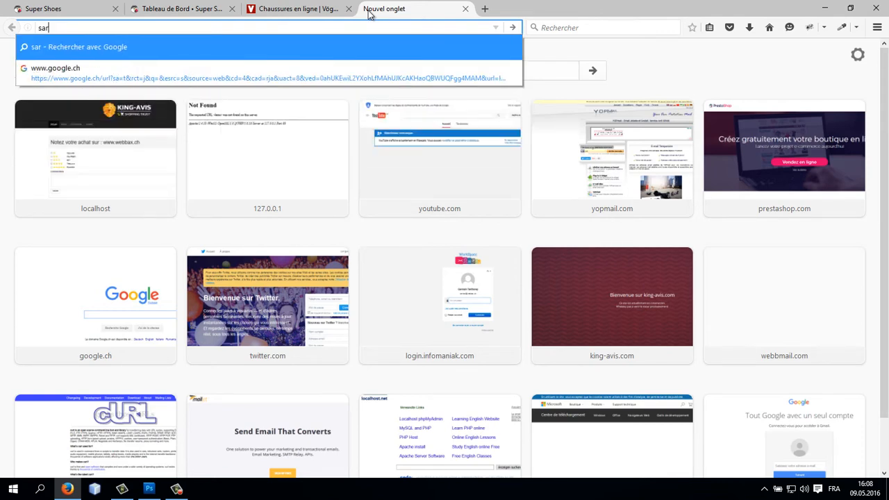
type("e")
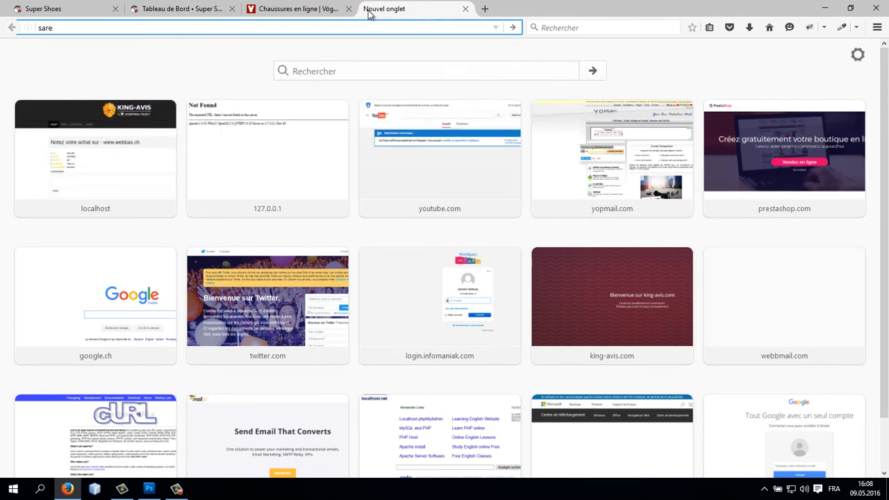
middle_click(369, 10)
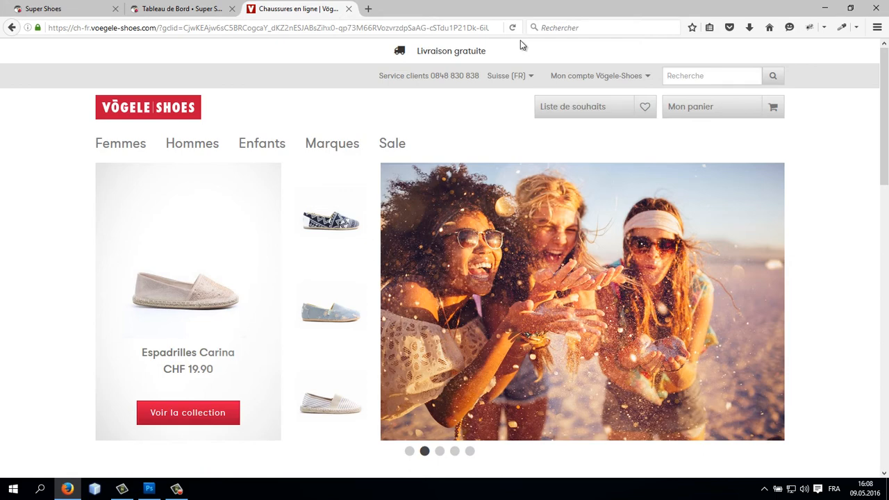
- Search for "sarenza" in a new tab, open the official sarenza.ch site and compare it with the Super Shoes homepage
left_click(368, 8)
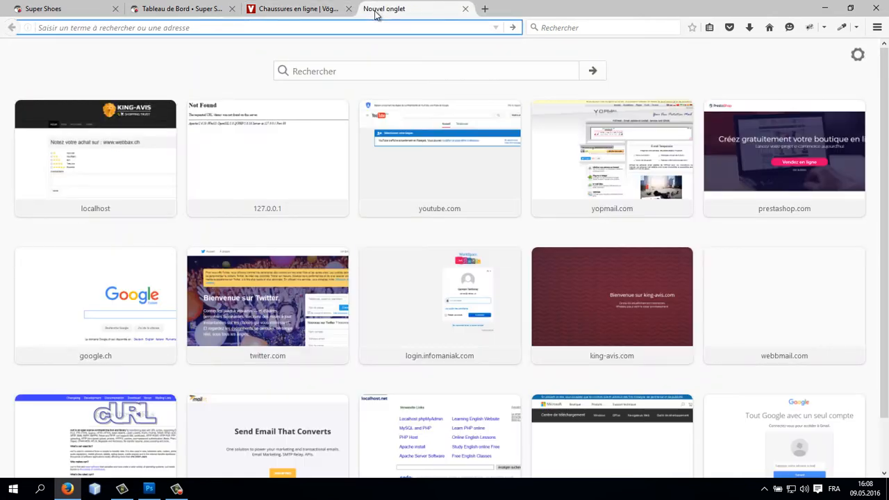
type("s")
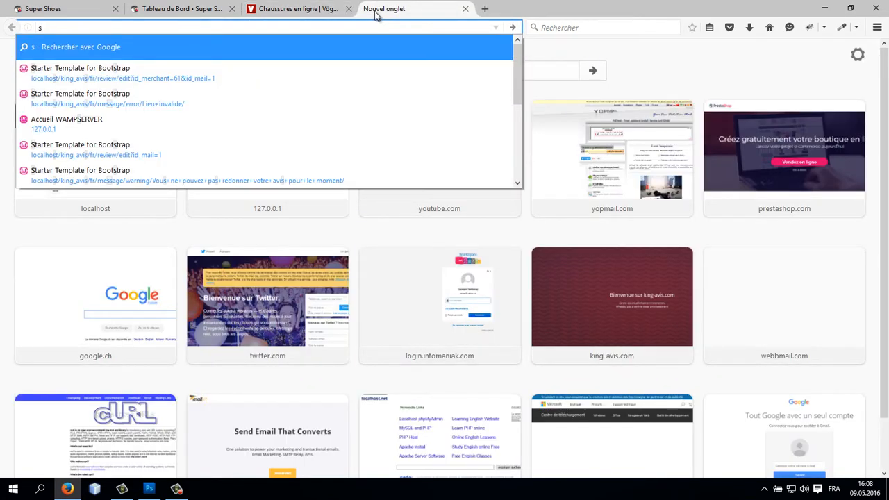
type("arenza")
key("Return")
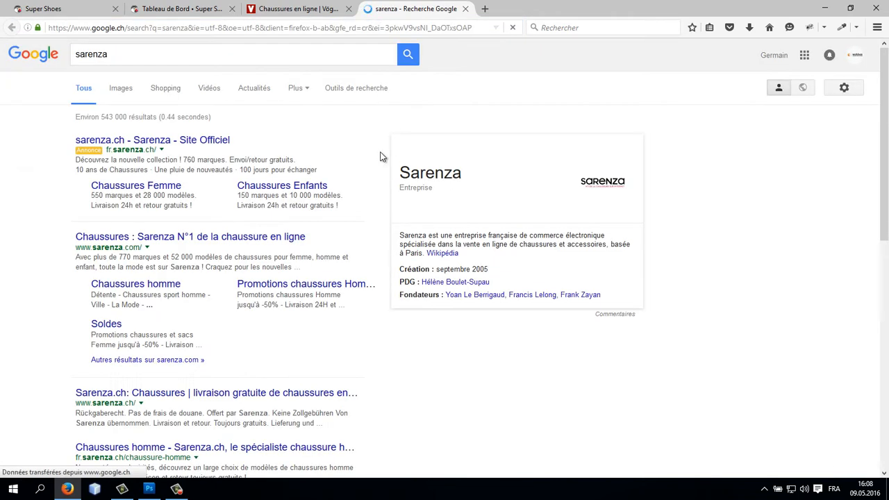
left_click(178, 142)
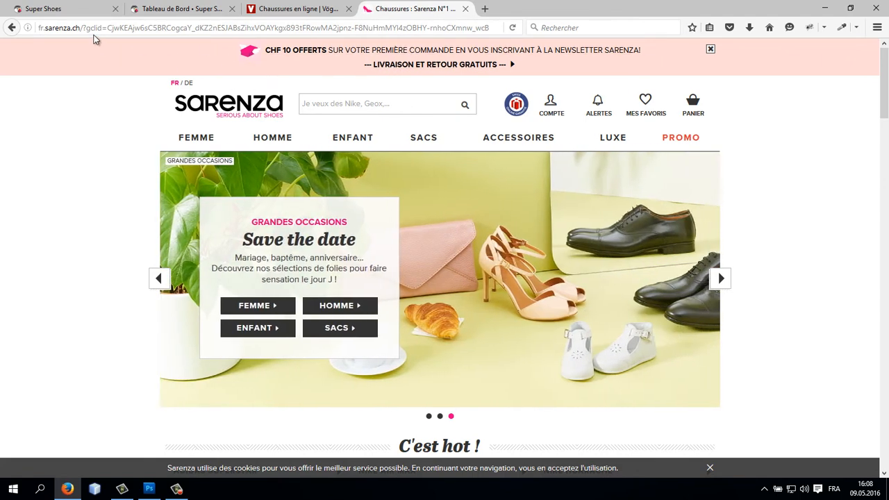
left_click(56, 10)
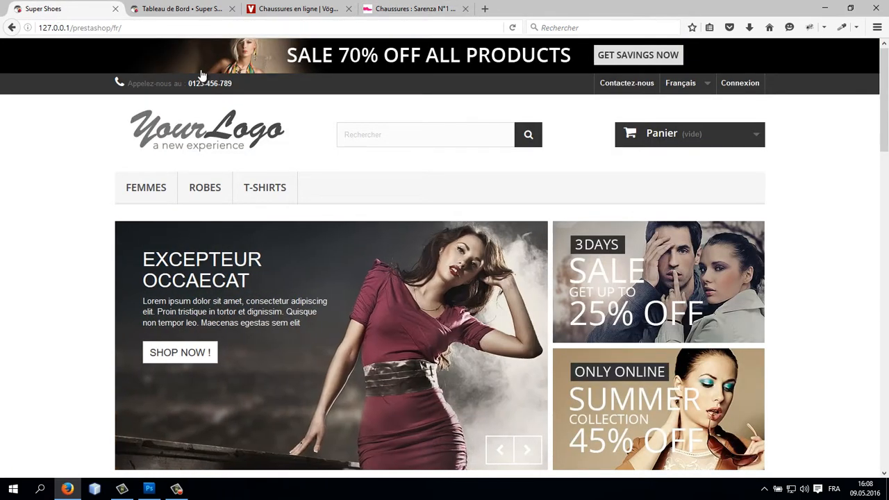
left_click(393, 9)
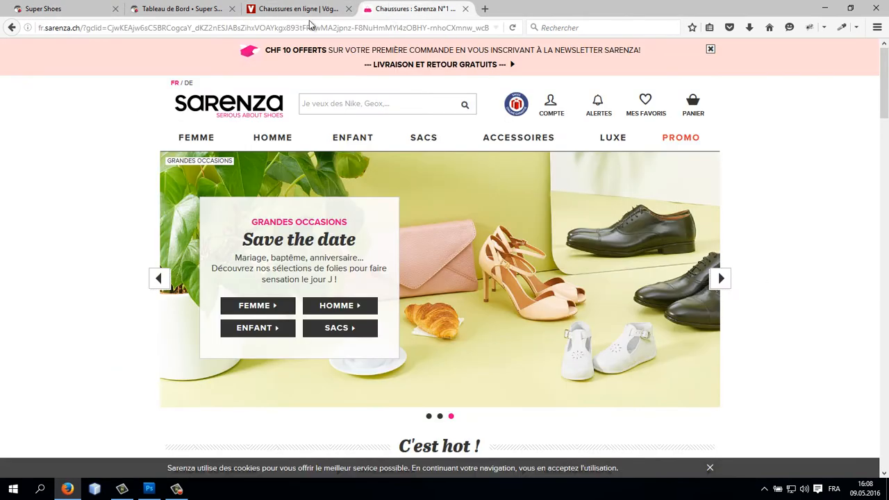
- Search for "dosenbach" in a new tab, open the Dosenbach online shop and dismiss its newsletter pop-up
left_click(485, 9)
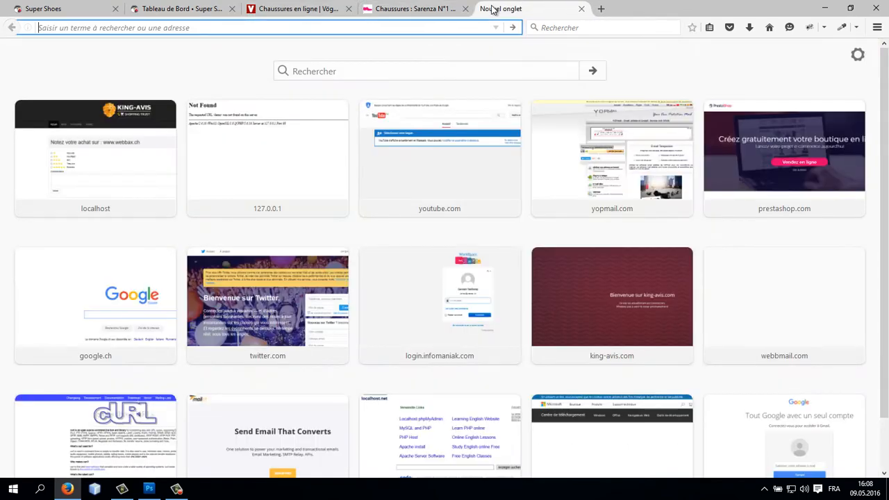
type("do")
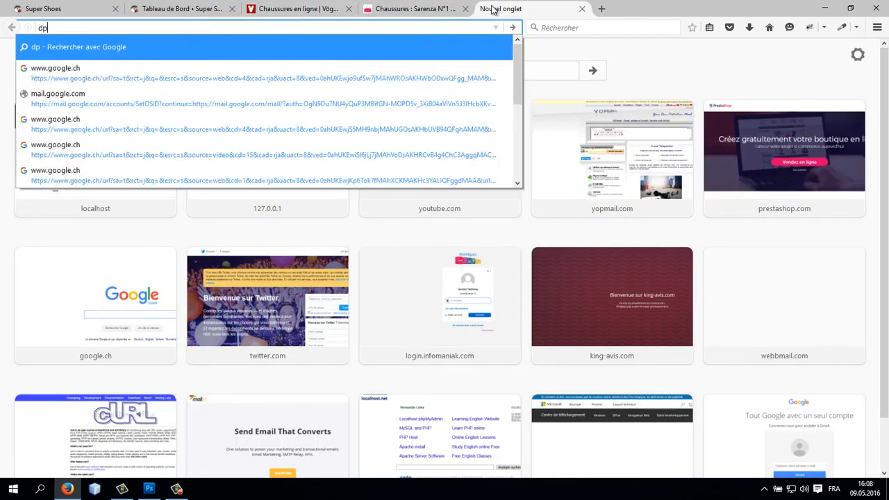
type("senbach")
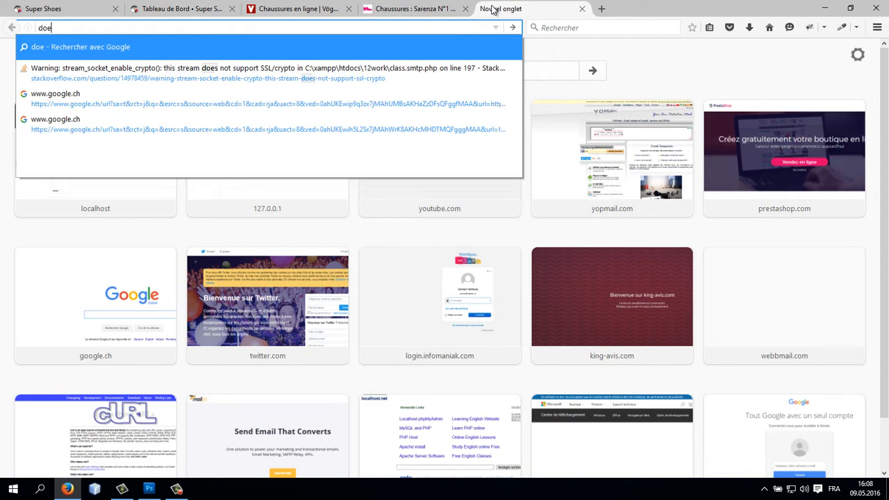
key("Return")
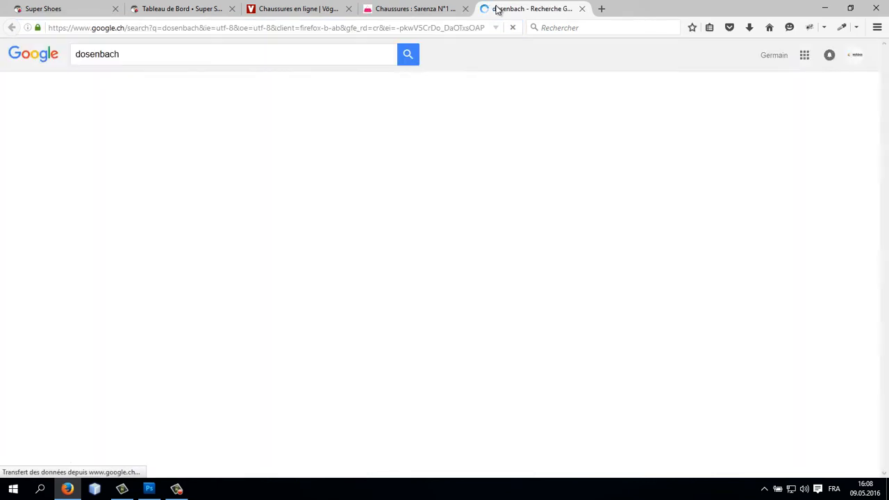
left_click(183, 141)
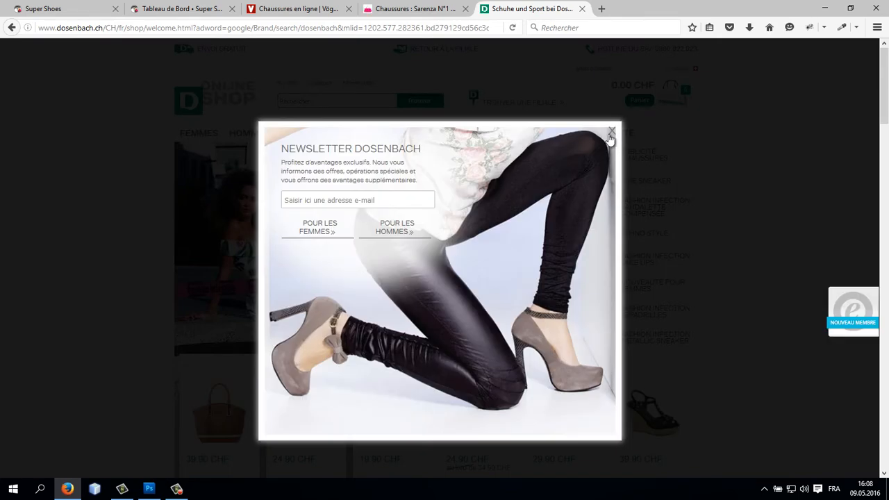
left_click(611, 132)
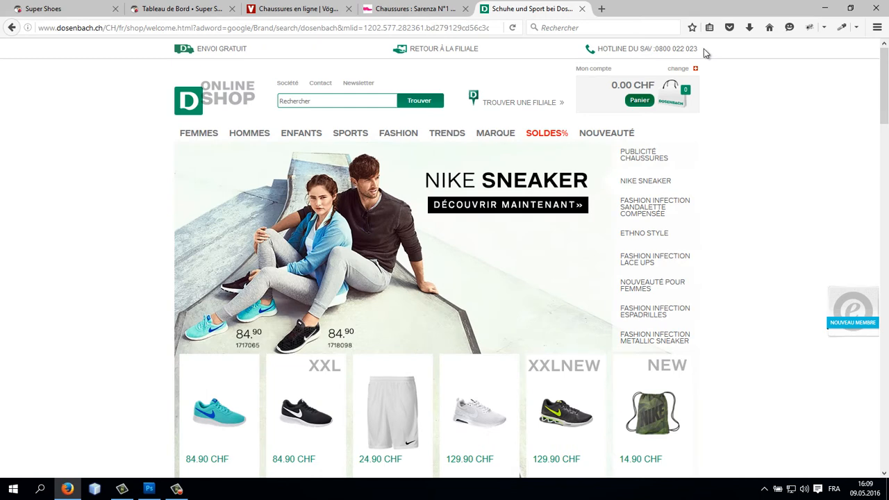
- Search for "eram" in another new tab and open the Eram online shop
left_click(603, 8)
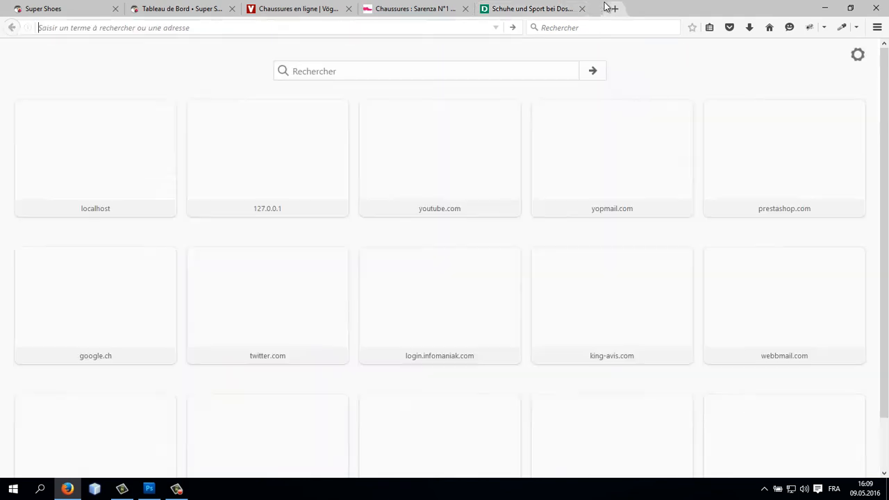
type("eram")
key("Return")
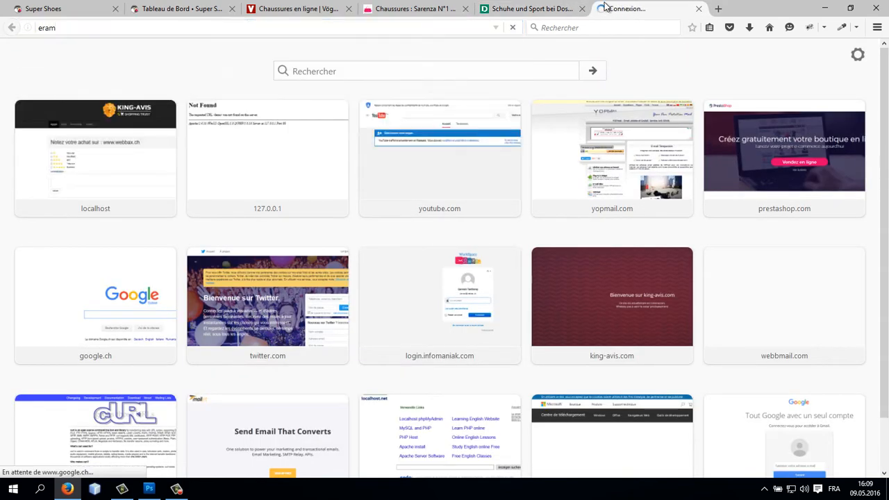
left_click(182, 141)
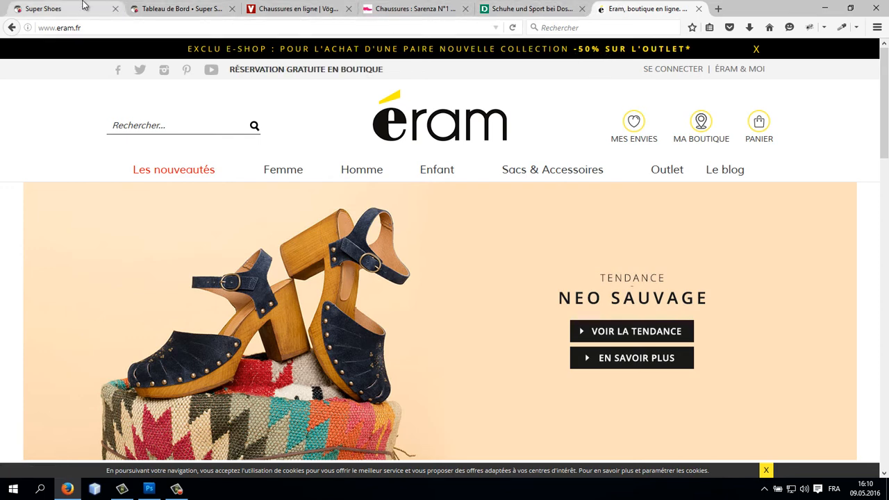
- Return to the Super Shoes homepage, dock Firebug within the page and inspect the "Sale 70% off all products" banner image
left_click(84, 6)
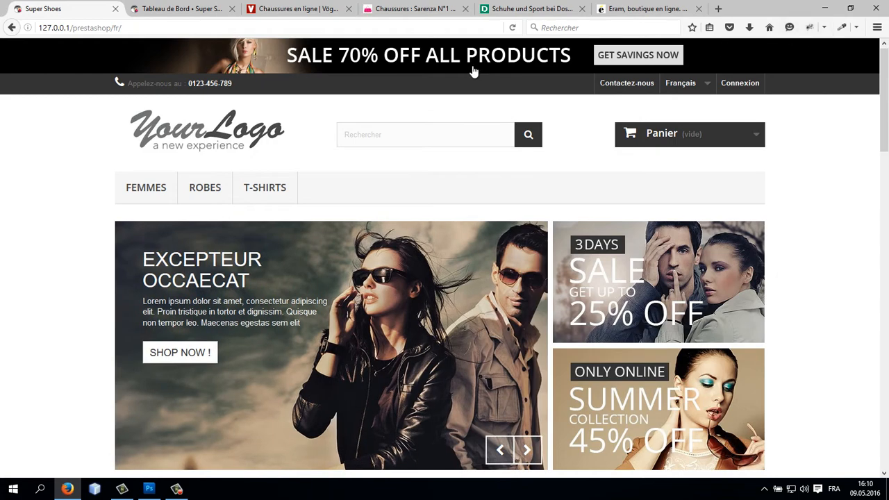
right_click(285, 59)
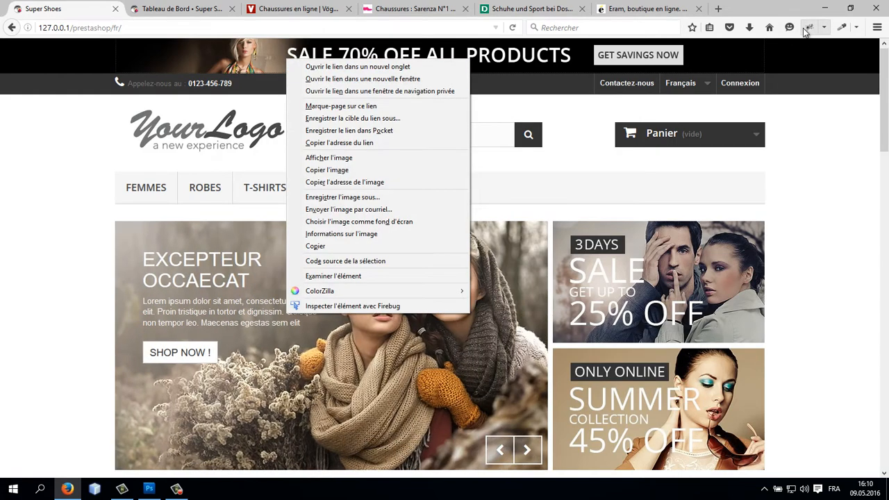
left_click(808, 28)
left_click(807, 27)
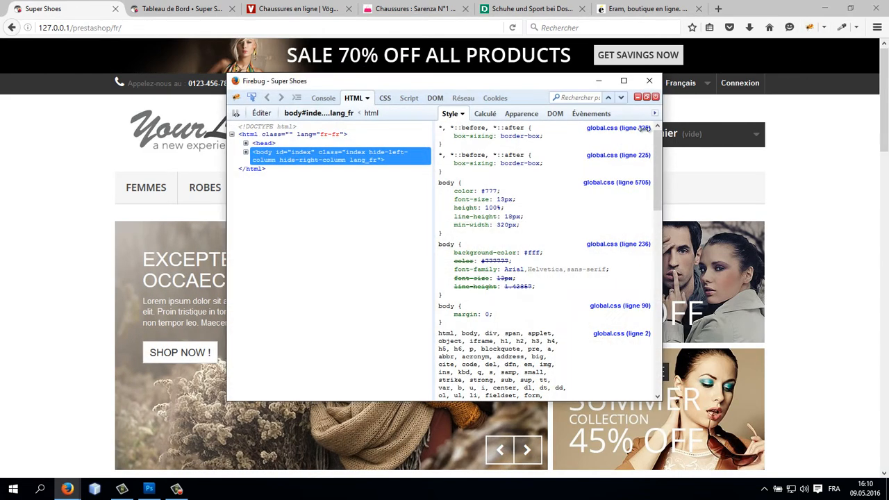
left_click(637, 98)
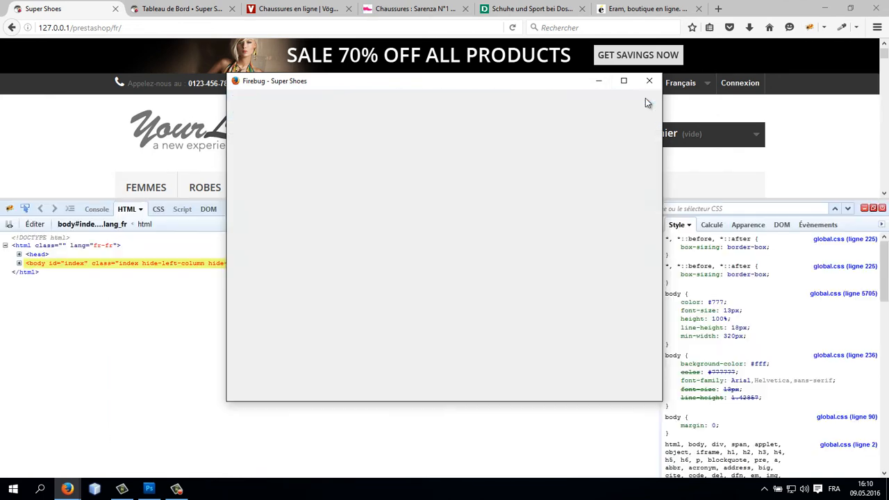
left_click(24, 208)
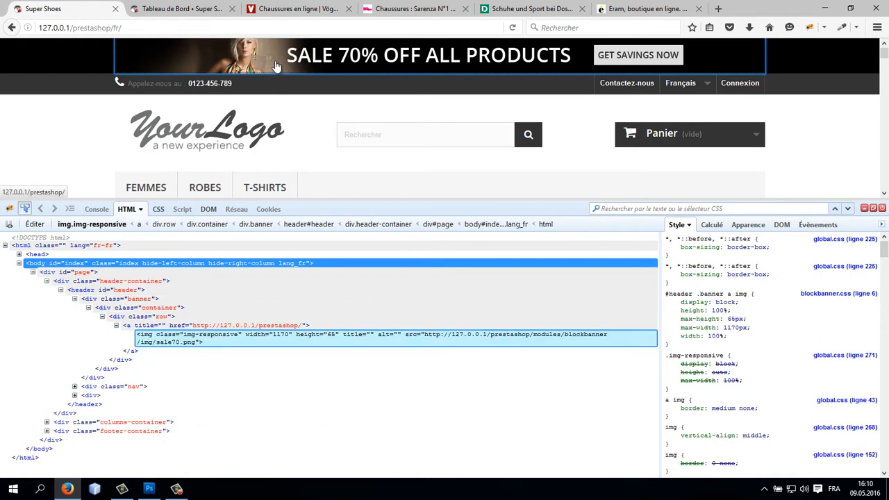
left_click(277, 66)
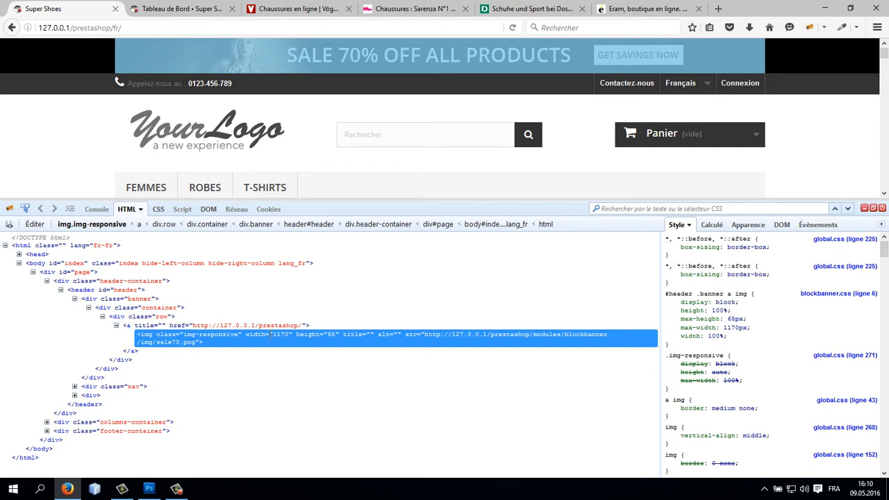
- Try removing the banner's link element from the page's HTML, and reload the page to discard the deletion
left_click(305, 334)
right_click(165, 323)
left_click(224, 232)
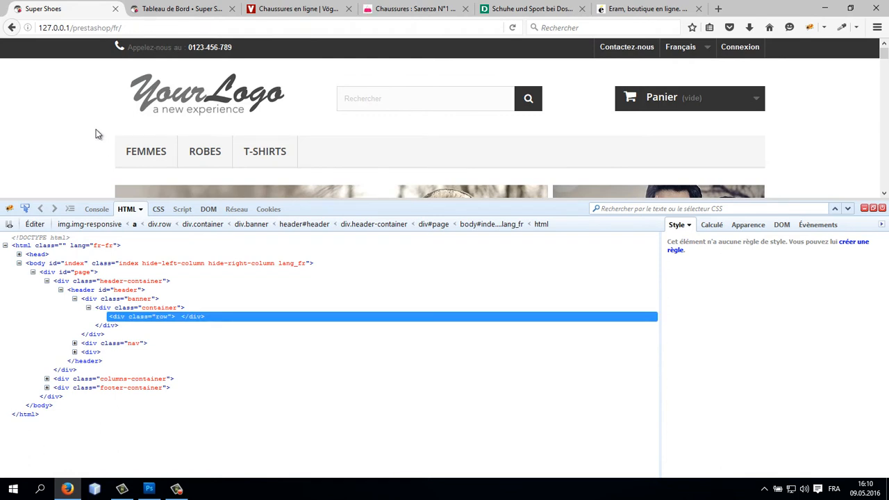
key("F5")
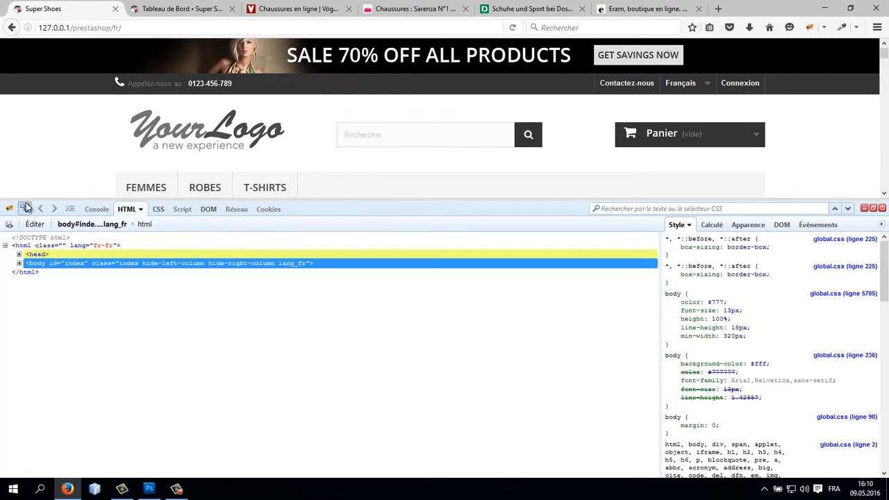
- Inspect the sale banner image again, try clearing its src value and undo the change
left_click(25, 208)
left_click(307, 68)
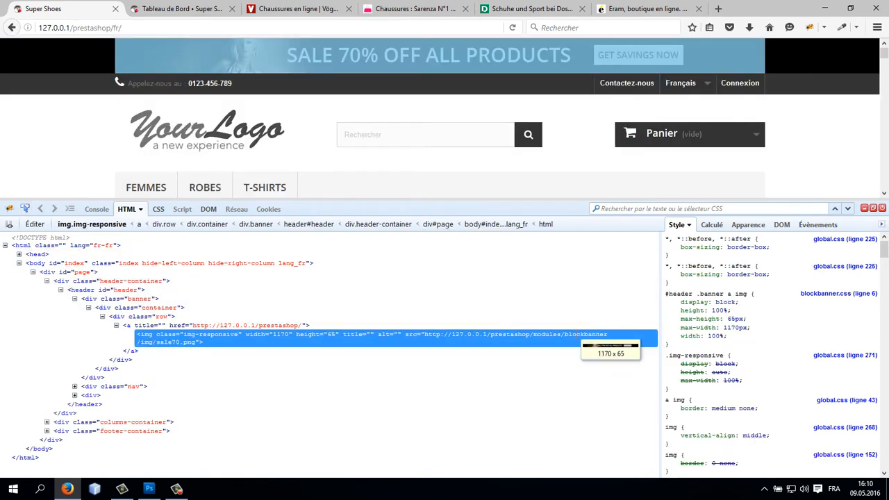
left_click(573, 334)
key("Delete")
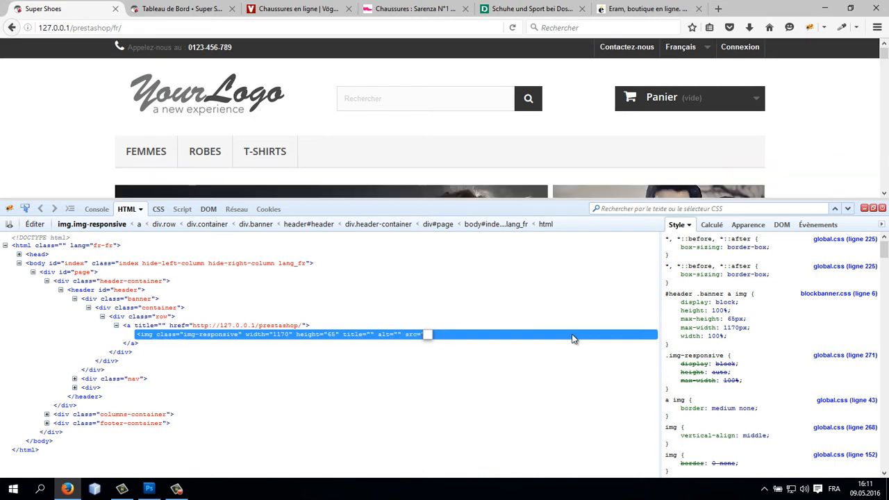
key("ctrl+z")
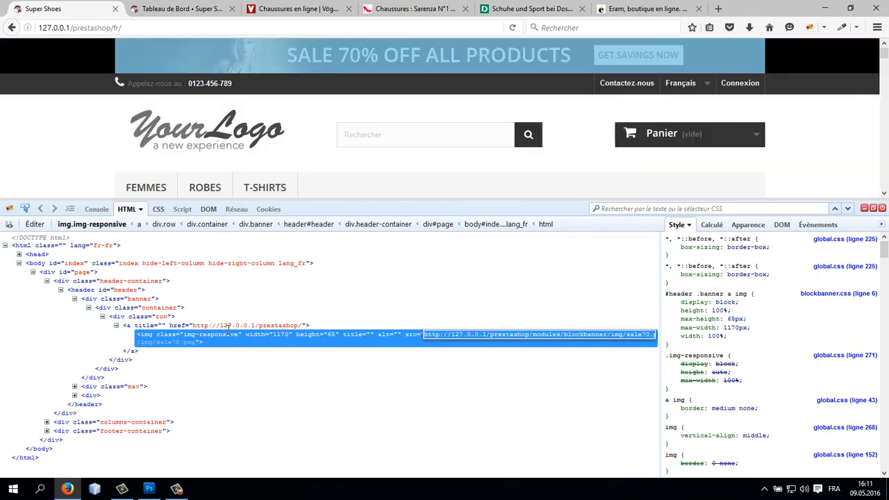
- Copy the sale banner image's src address from the page's HTML and open the image in a new browser tab
left_click(225, 334)
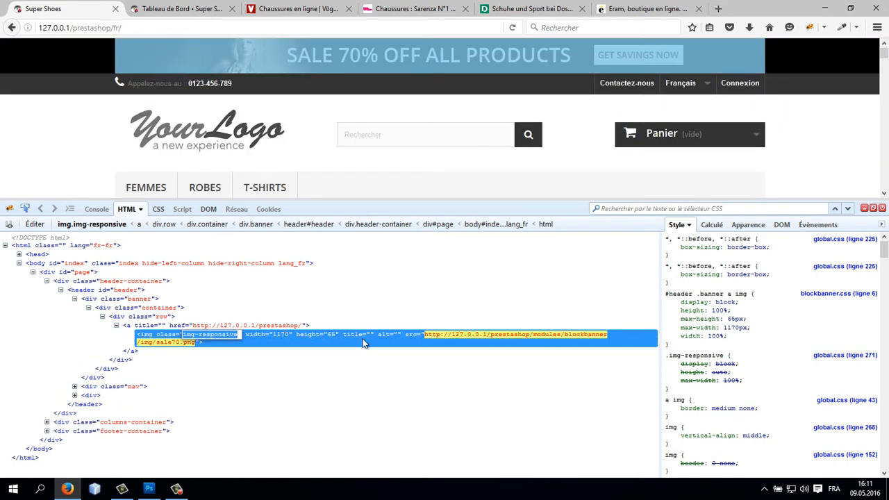
left_click(457, 334)
left_click(456, 334)
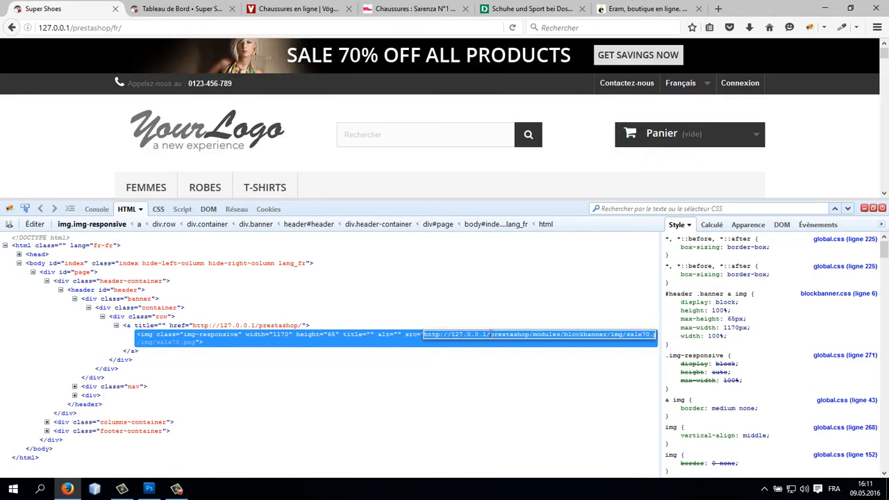
key("ctrl+c")
key("ctrl+t")
key("ctrl+v")
key("Return")
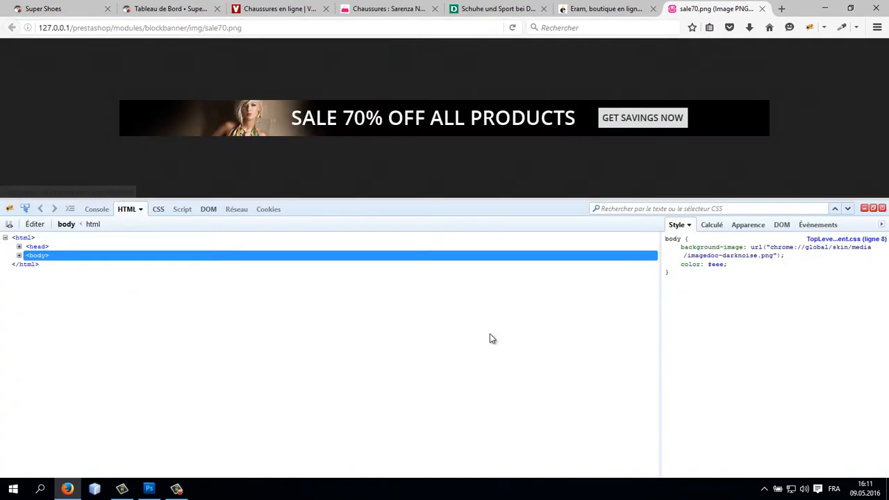
- Place the sale70.png tab beside the Super Shoes tab, then return to the homepage and minimise Firebug
left_click_drag(716, 8, 73, 6)
left_click(73, 5)
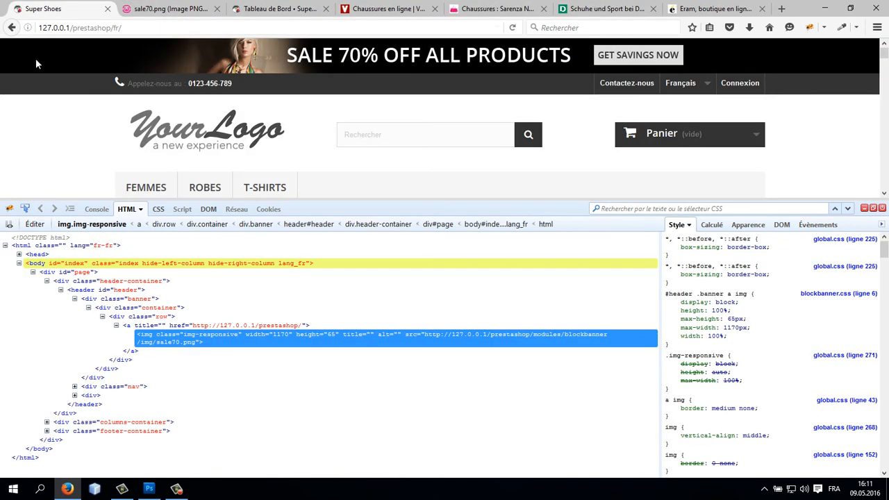
left_click(191, 11)
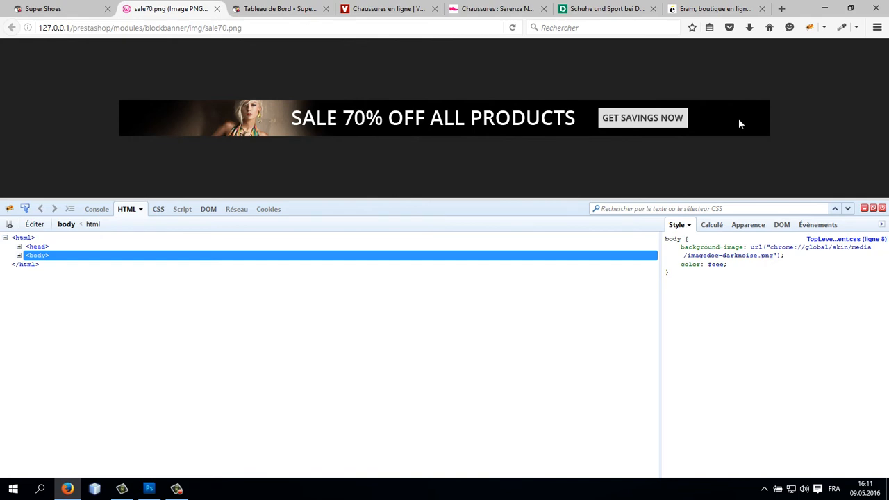
left_click(89, 9)
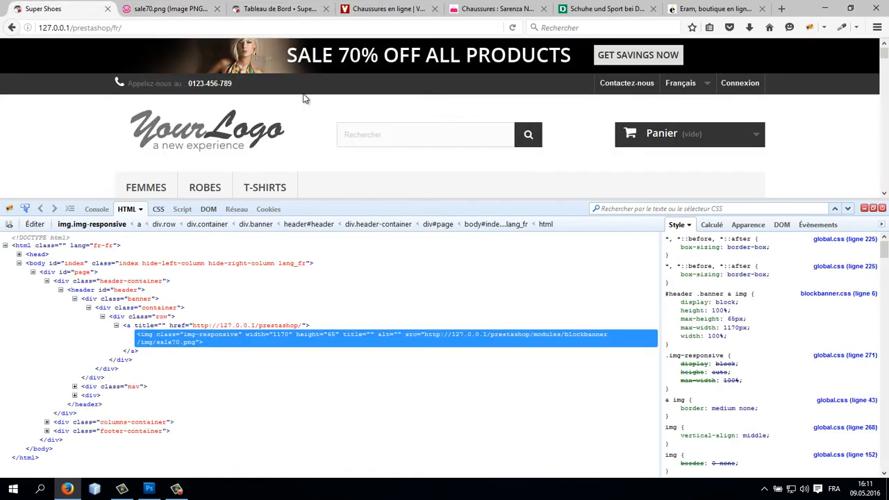
left_click(864, 208)
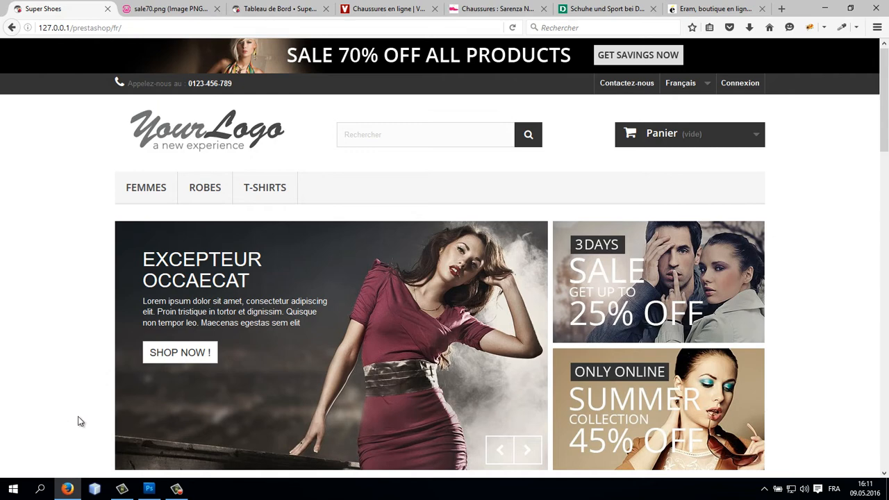
- Search for "photoshop" in a new tab and open Adobe's Photoshop CC product page from the results
left_click(782, 9)
left_click(649, 30)
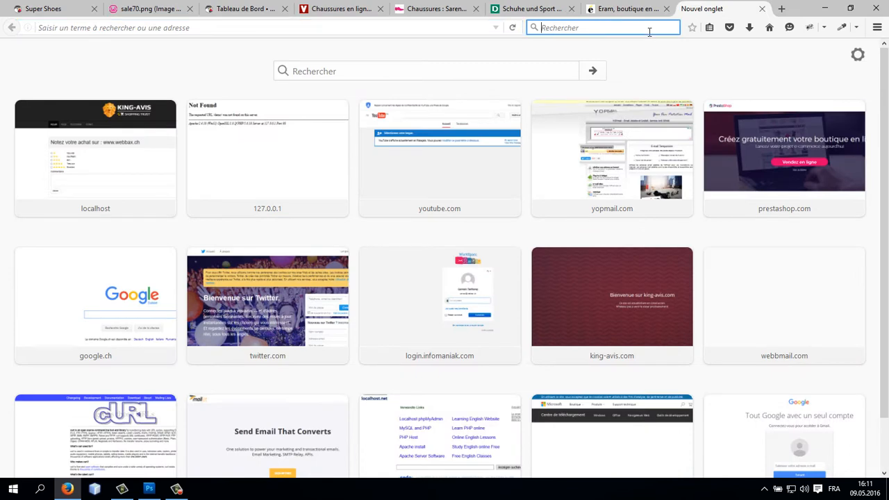
type("prestashop")
key("ctrl+a")
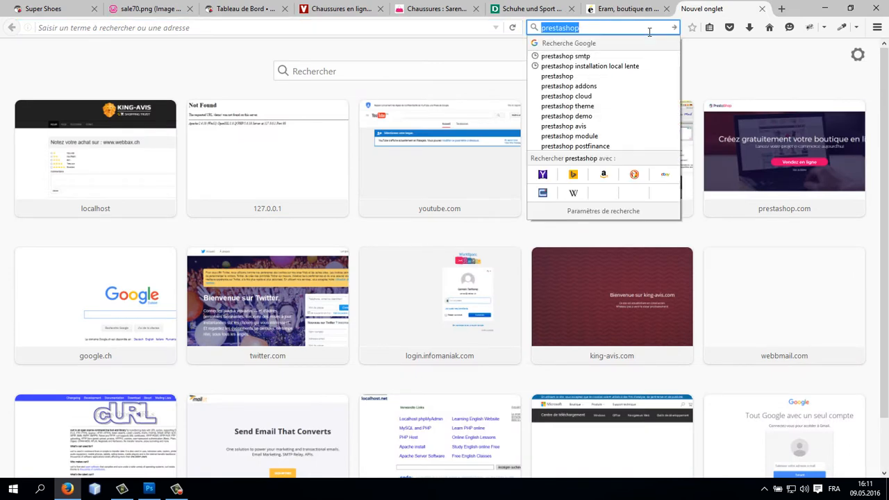
type("photoshop")
key("Return")
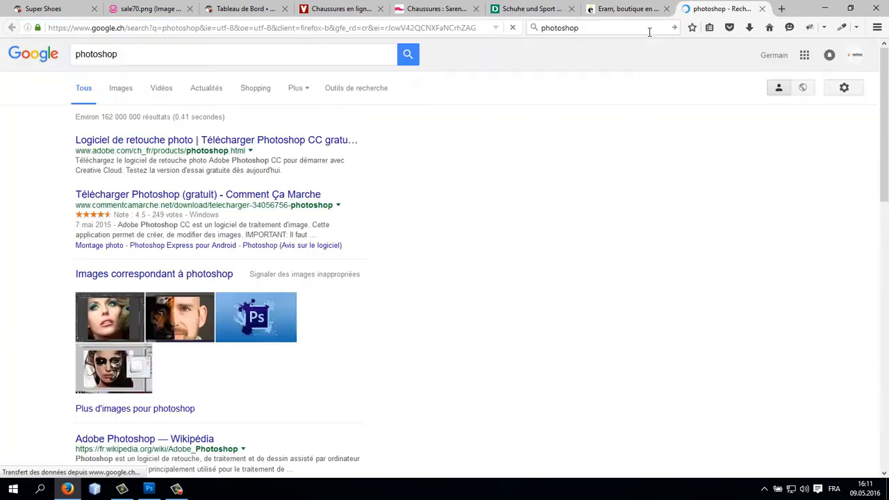
left_click(245, 141)
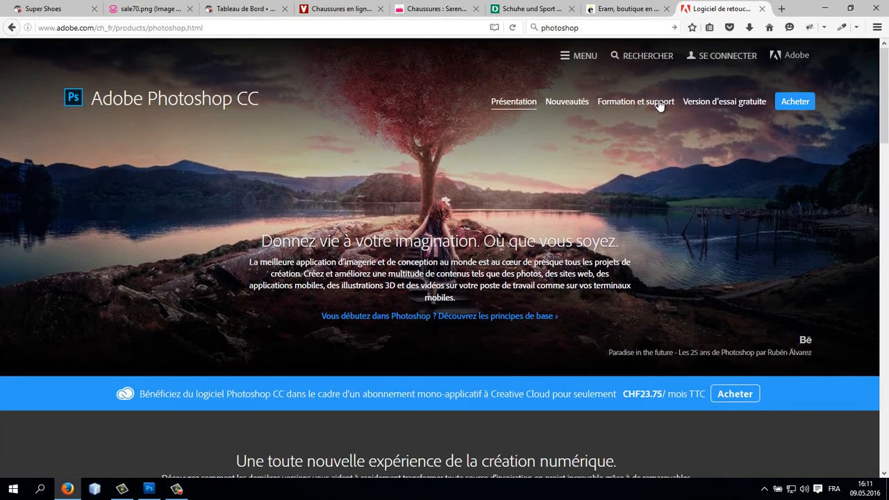
- Try to open the Photoshop free trial page, reload it, and go back to the Photoshop CC product page
left_click(714, 108)
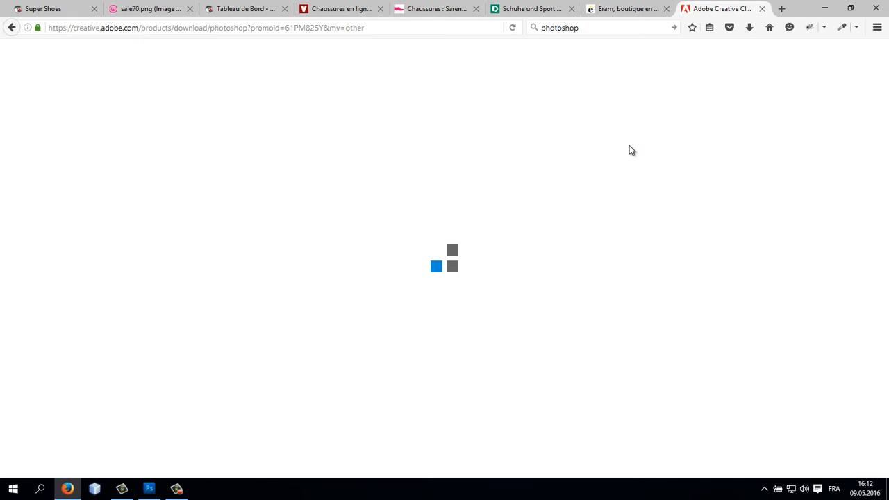
left_click(357, 27)
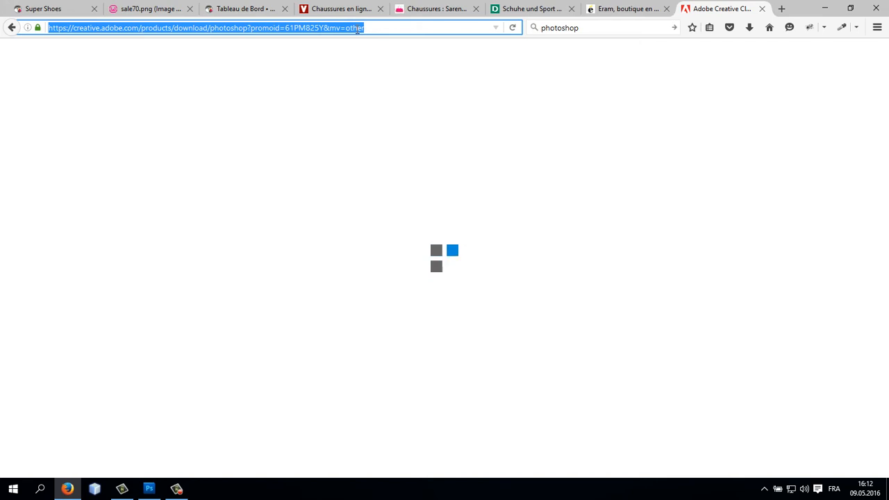
key("Return")
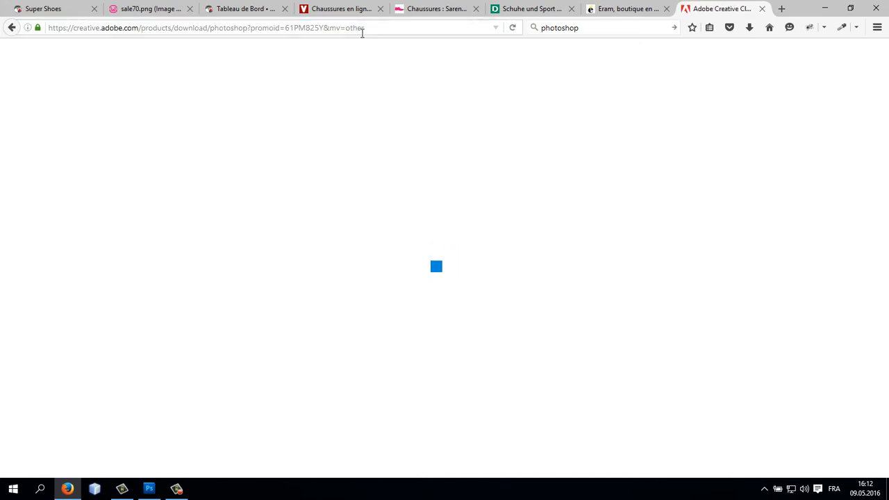
left_click(11, 28)
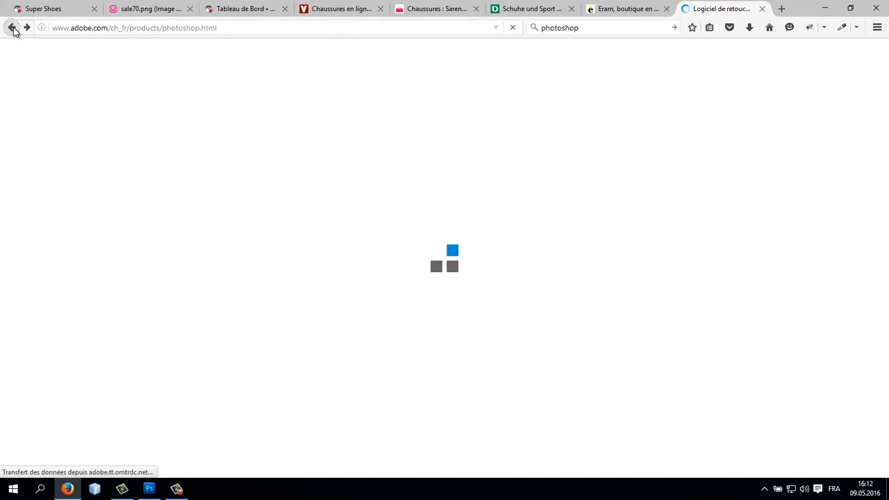
scroll(689, 163, "down", 3)
scroll(681, 167, "up", 3)
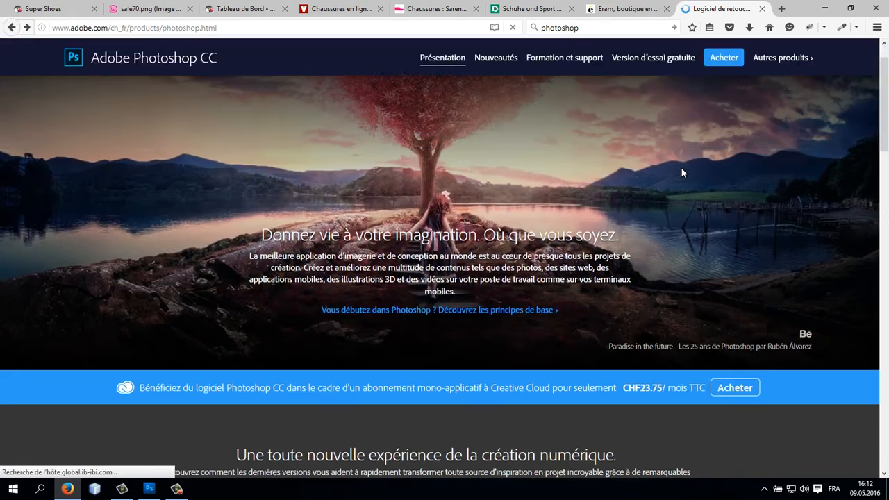
scroll(662, 351, "down", 1)
scroll(381, 201, "up", 1)
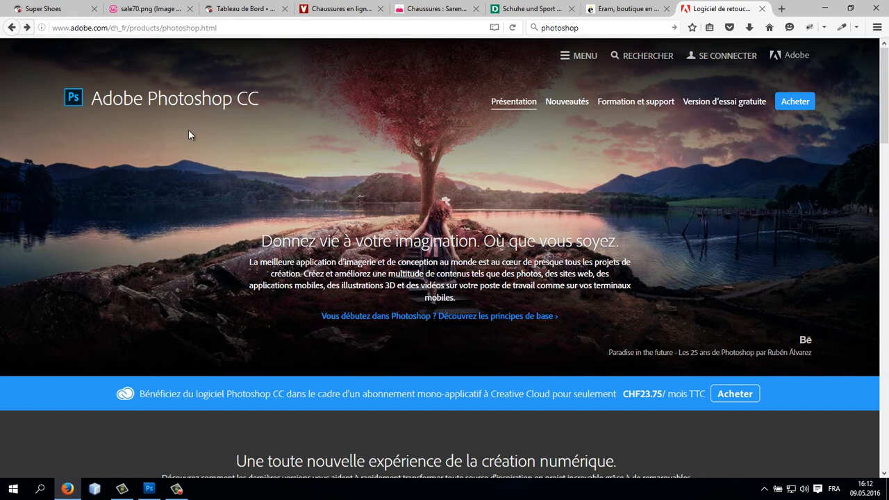
- Return to the Super Shoes homepage and switch to Photoshop with banner.psd open
left_click(72, 10)
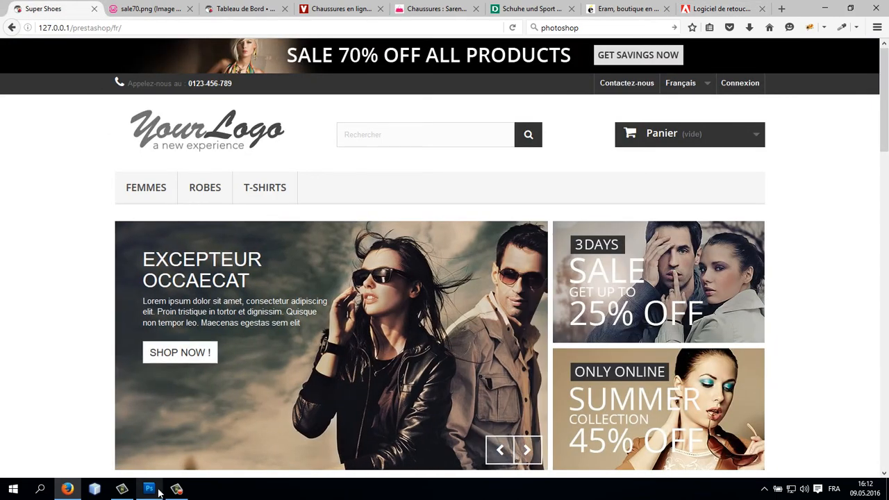
left_click(148, 489)
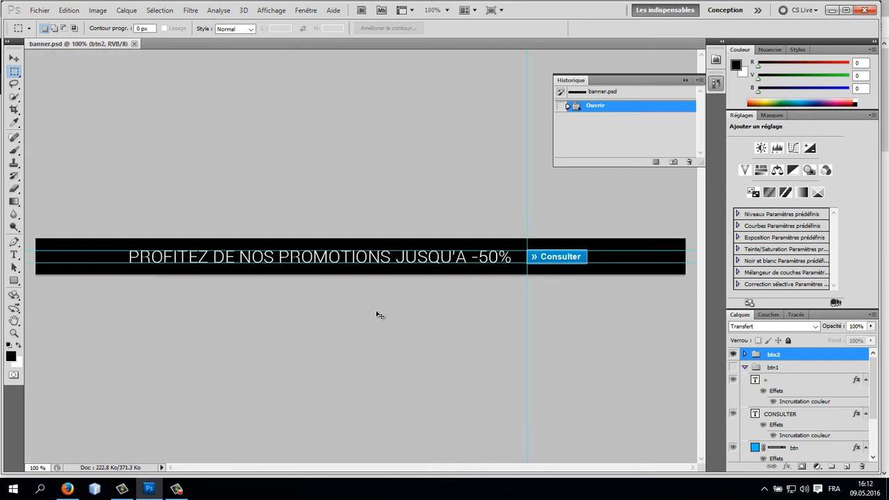
key("ctrl+t")
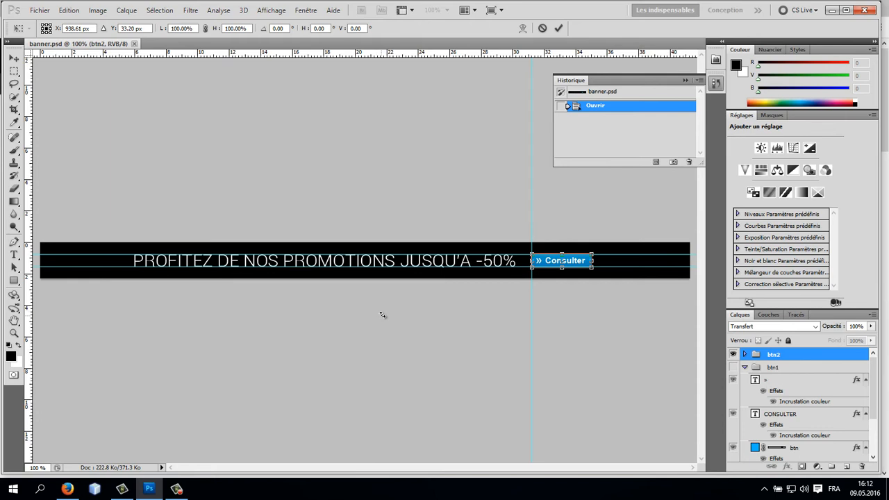
key("Escape")
key("ctrl+g")
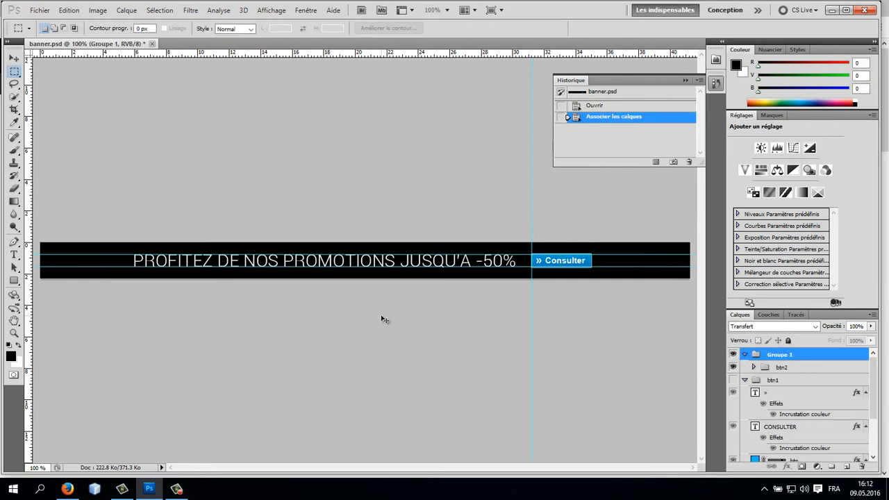
key("ctrl+z")
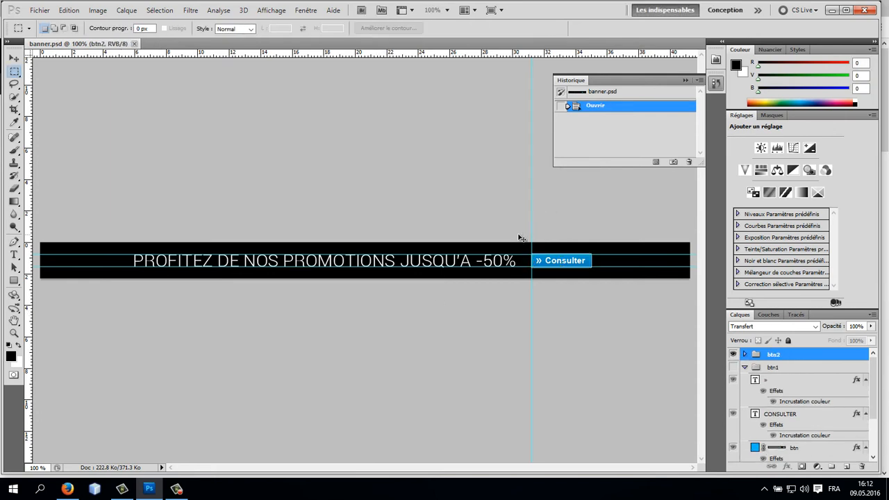
key("ctrl+minus")
key("ctrl+plus")
- Switch to Firefox and look through the Super Shoes homepage's new products and promotional image blocks
left_click(67, 488)
scroll(24, 246, "down", 5)
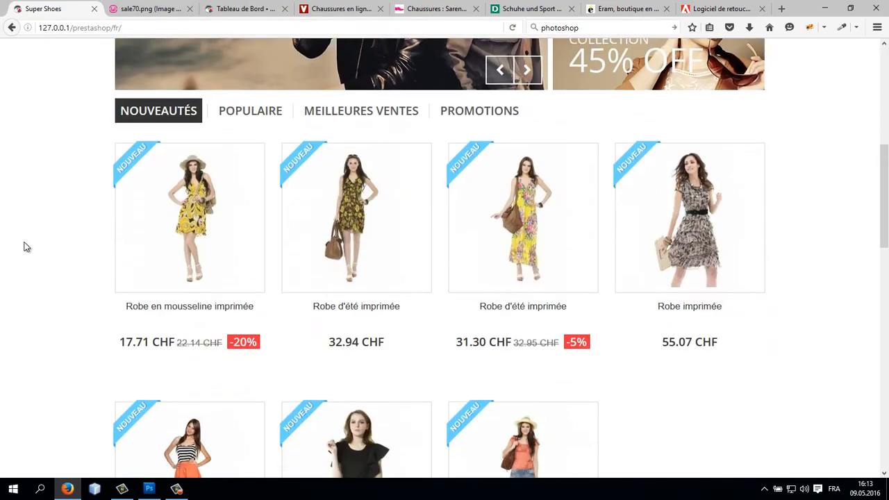
scroll(25, 247, "down", 4)
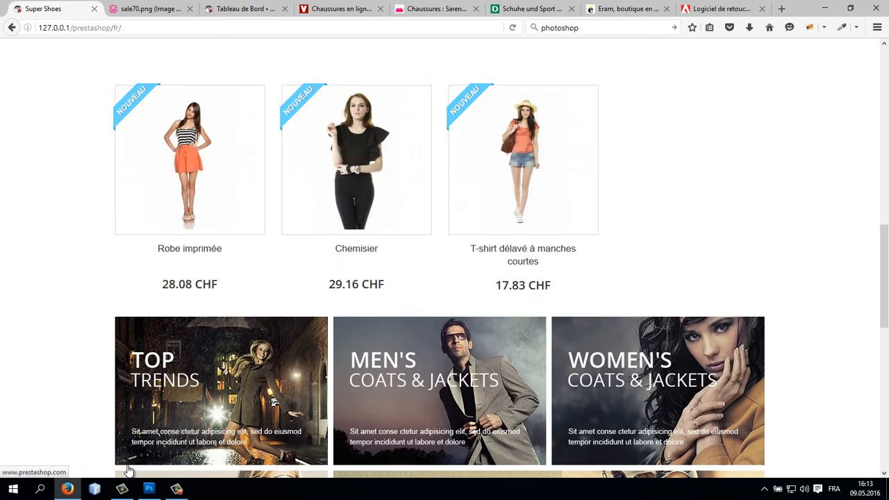
- Switch back to banner.psd in Photoshop and activate the Type tool
left_click(149, 489)
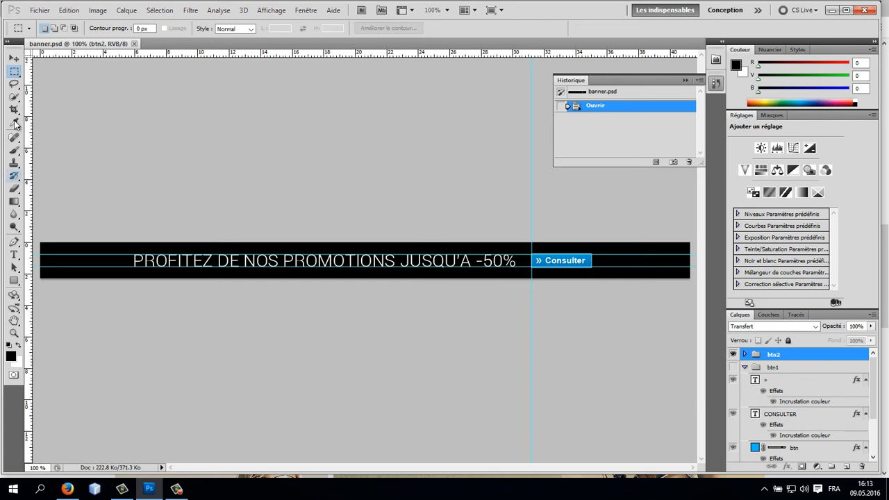
left_click(14, 58)
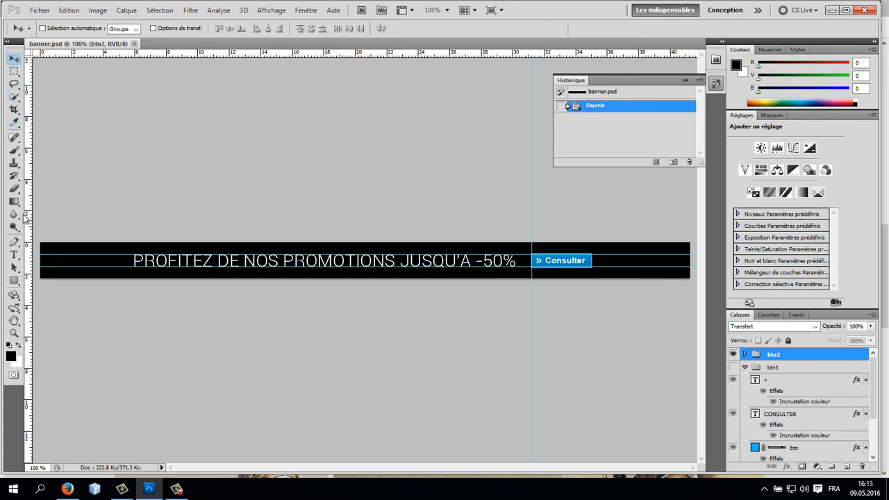
left_click(14, 254)
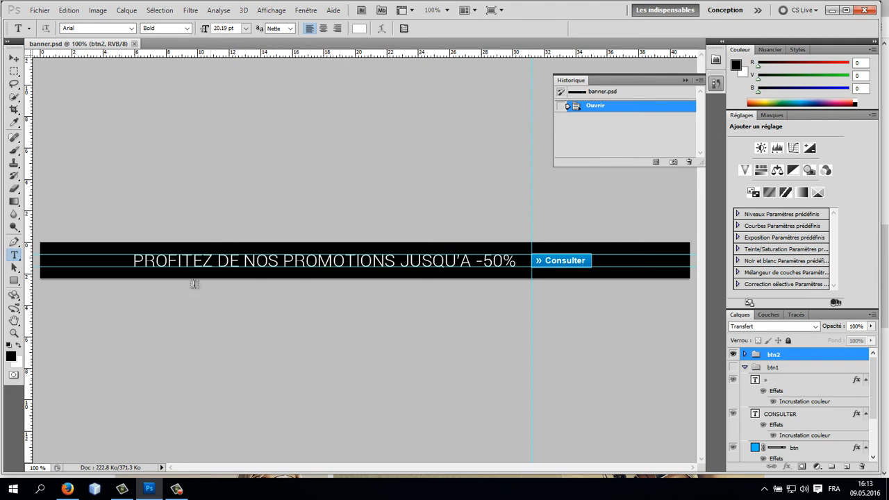
left_click(67, 488)
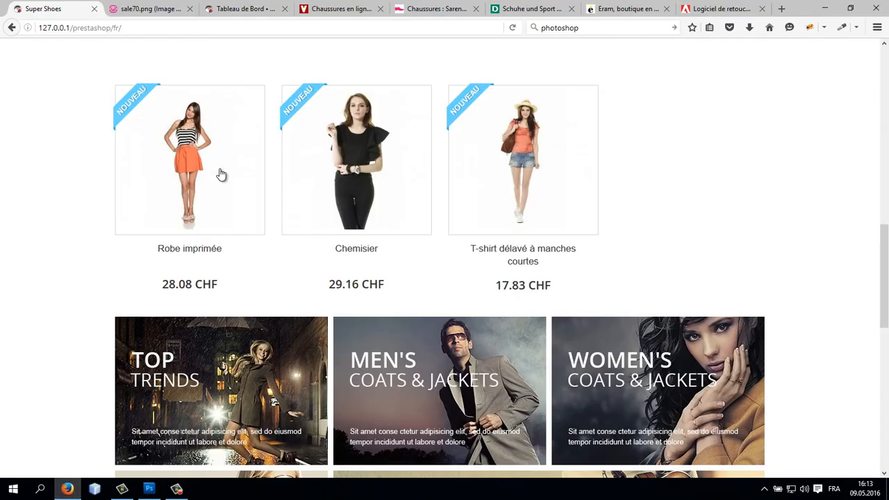
key("ctrl+t")
type("dafont")
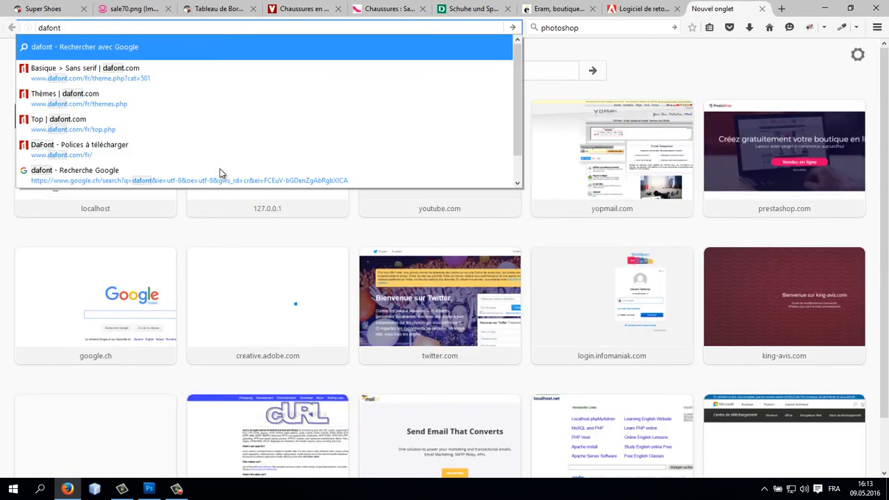
key("Down")
key("Down")
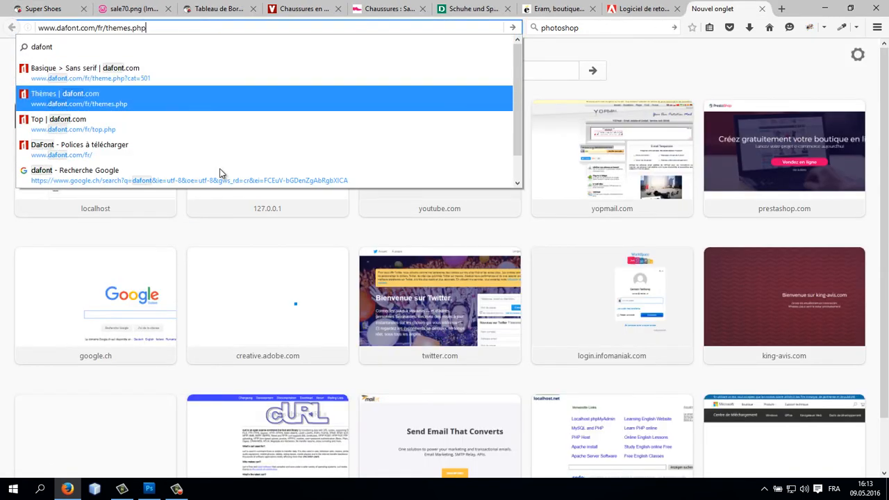
key("BackSpace")
key("BackSpace")
key("BackSpace")
key("BackSpace")
key("BackSpace")
key("BackSpace")
key("BackSpace")
key("BackSpace")
key("BackSpace")
key("BackSpace")
key("BackSpace")
key("BackSpace")
key("BackSpace")
key("Return")
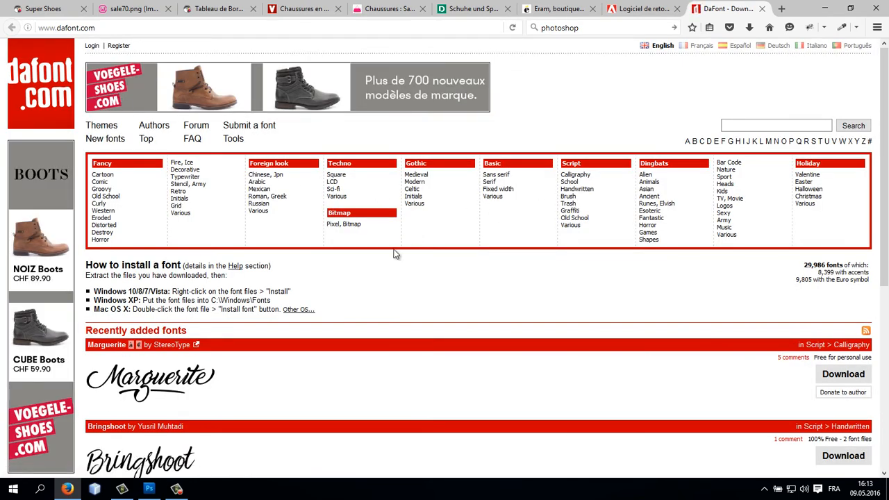
- Switch to Photoshop and open the "PROFITEZ DE NOS PROMOTIONS JUSQU'A -50%" text of banner.psd for editing with the Type tool
left_click(149, 489)
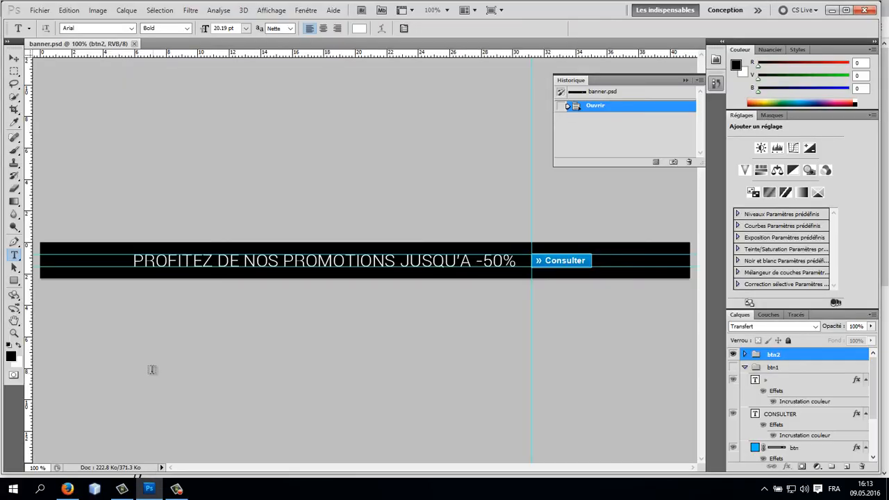
left_click(14, 59)
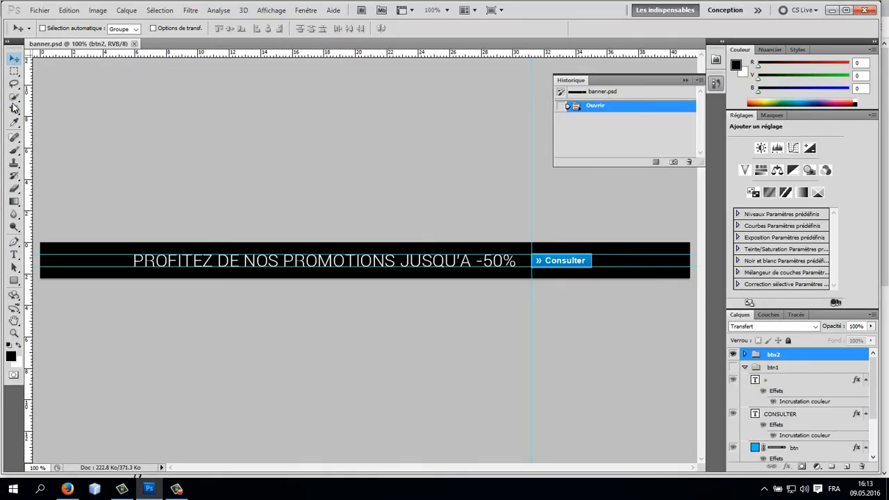
left_click(13, 255)
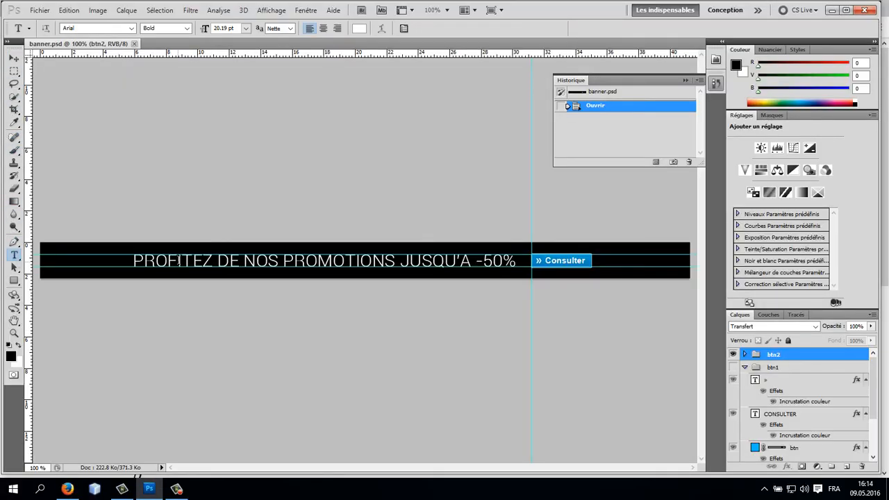
left_click(178, 260)
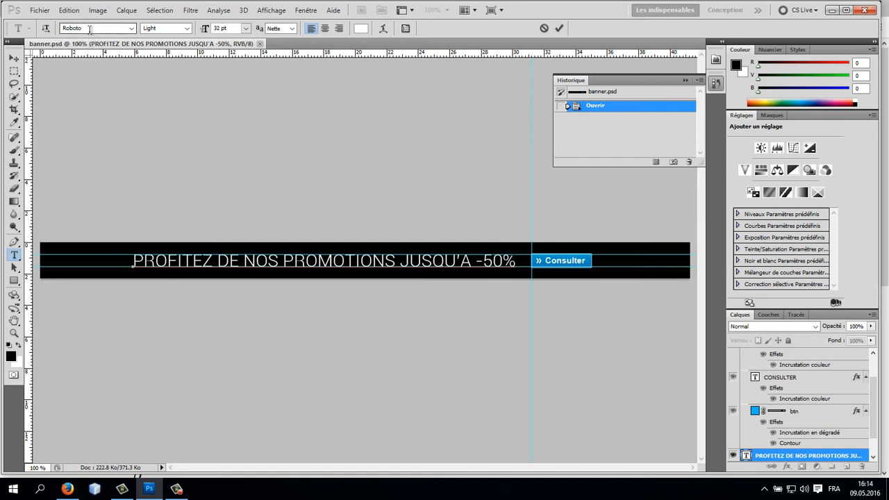
- Commit the banner text edit and activate the Move tool
left_click(15, 61)
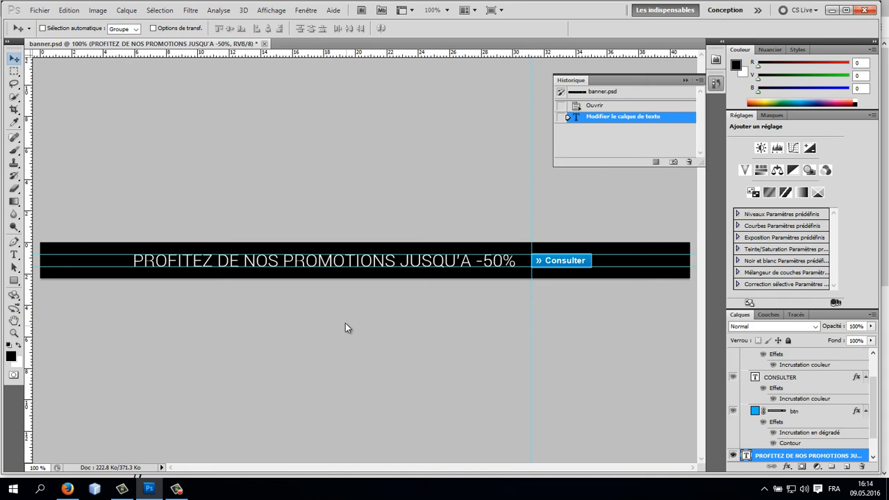
key("ctrl+alt+shift+s")
key("Escape")
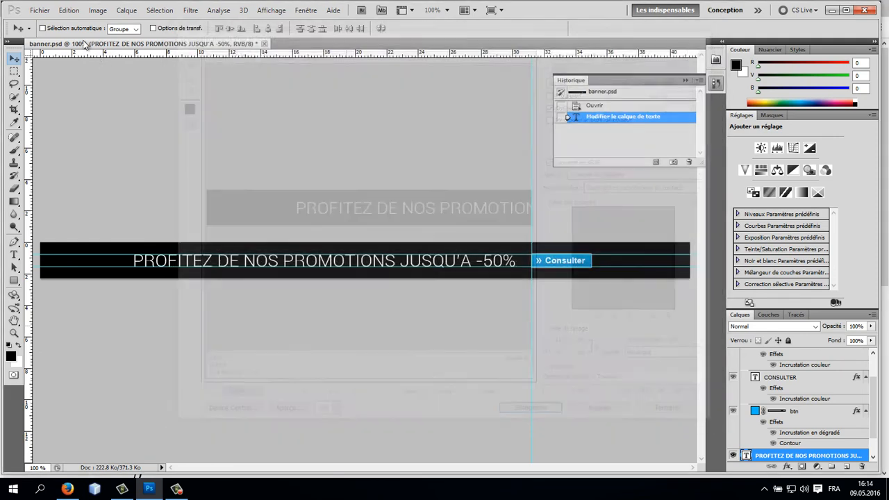
left_click(69, 10)
left_click(87, 182)
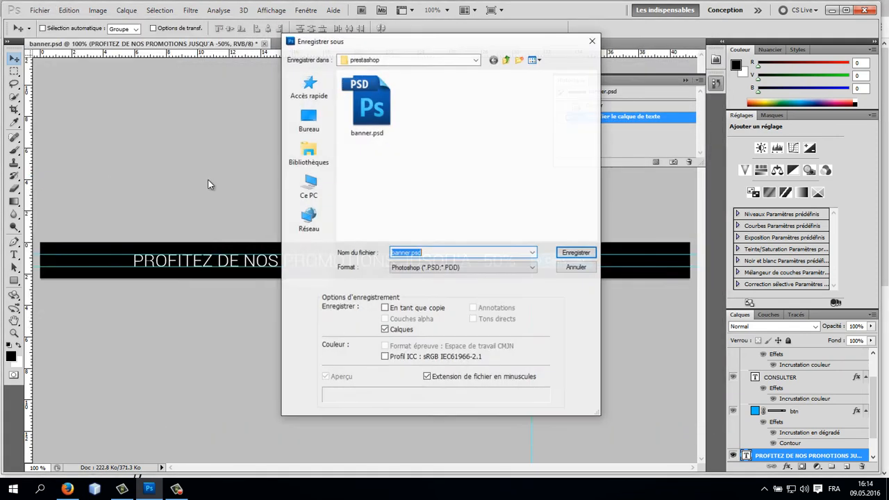
key("Escape")
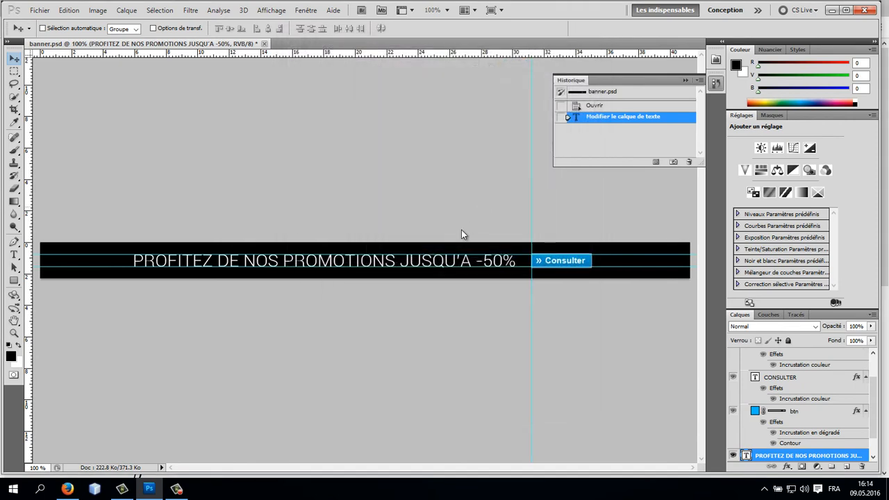
key("ctrl+alt+shift+s")
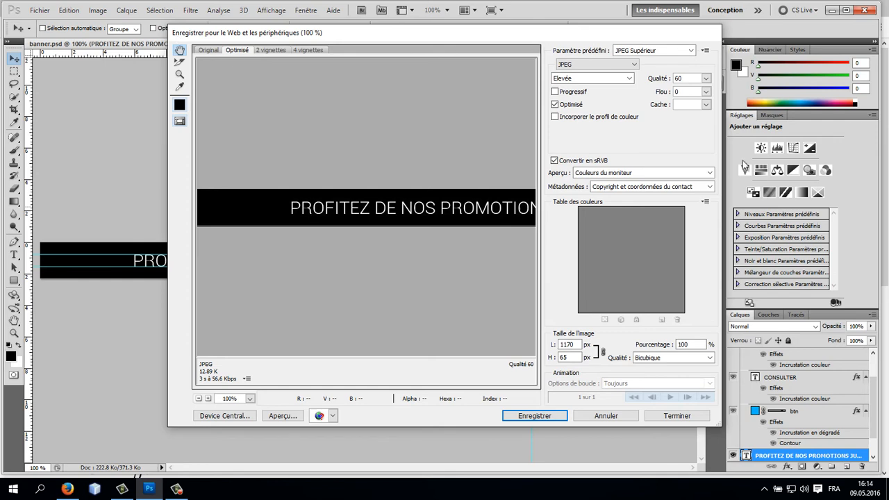
left_click(615, 416)
left_click(39, 10)
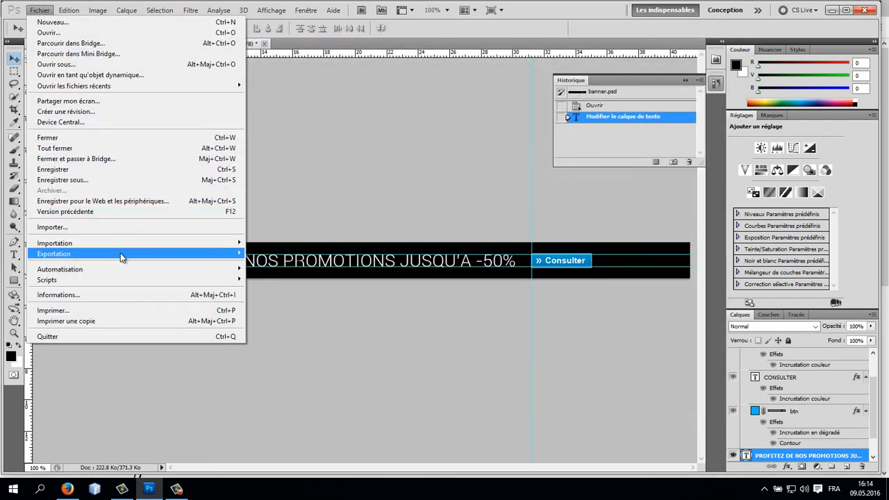
mouse_move(174, 254)
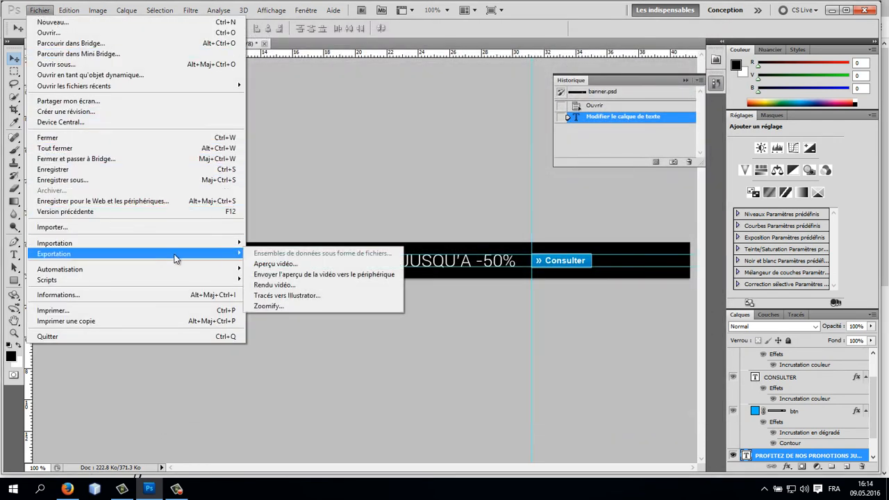
left_click(159, 180)
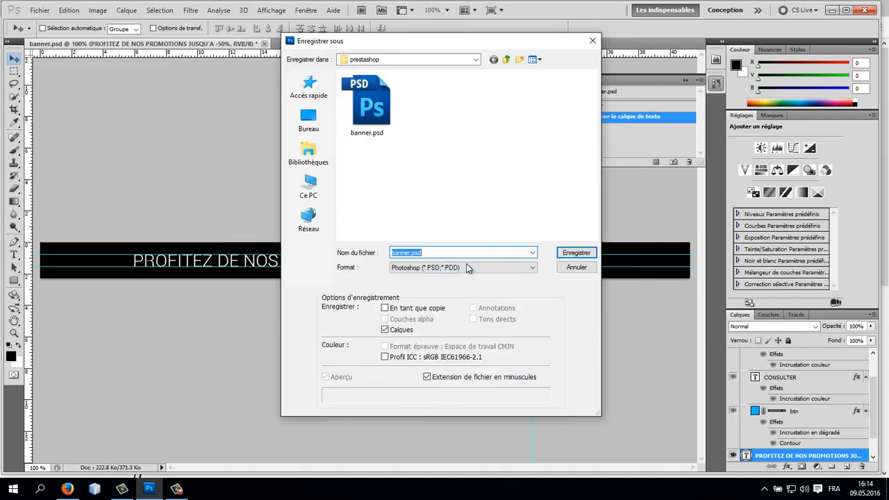
left_click(479, 267)
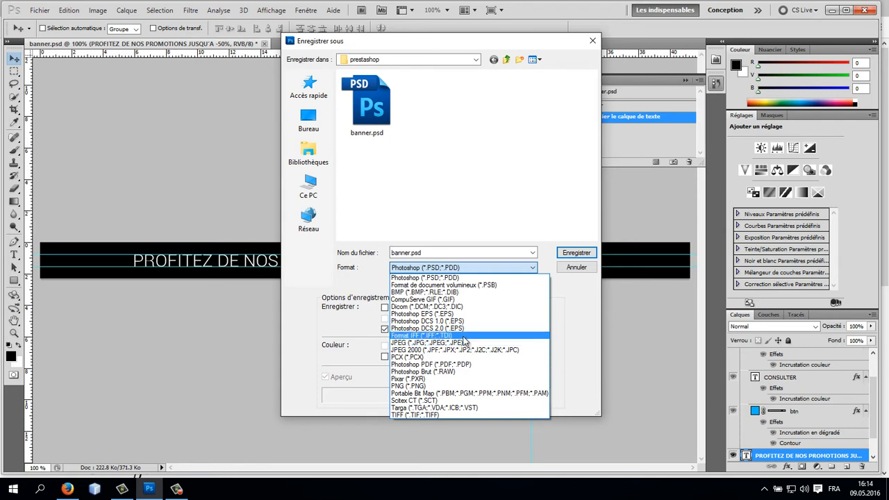
key("Escape")
key("Escape")
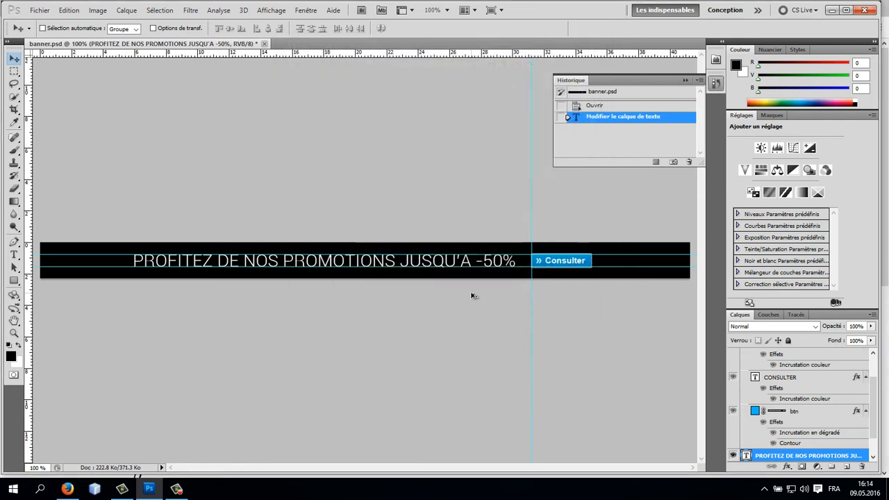
- Export the banner for the web as an optimised JPEG at quality 60, named banner.jpg, on the desktop
key("ctrl+alt+shift+s")
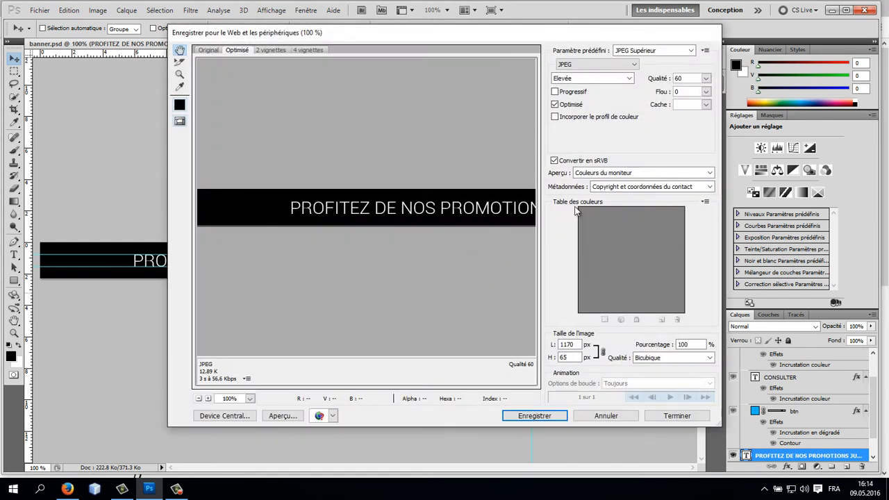
left_click_drag(447, 219, 312, 216)
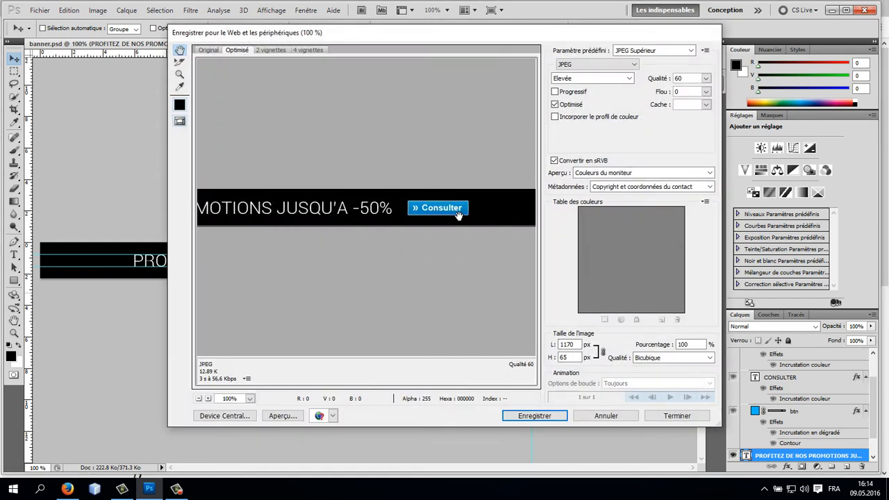
left_click(538, 415)
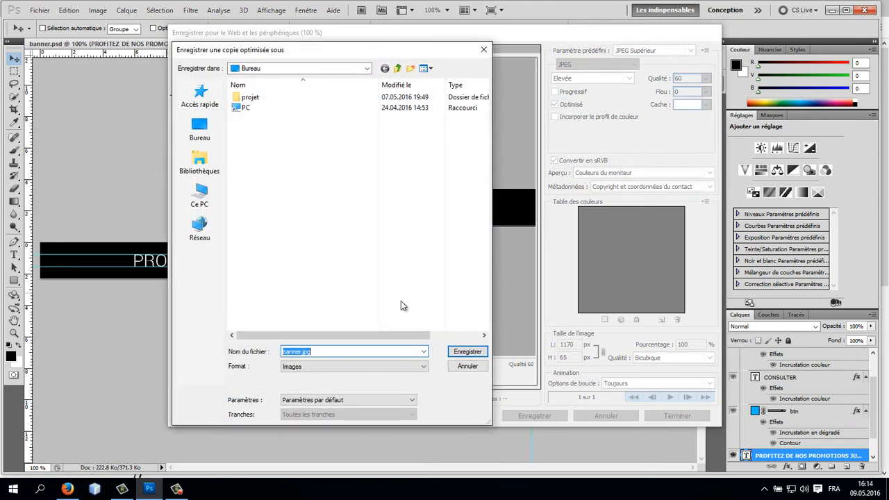
left_click(450, 354)
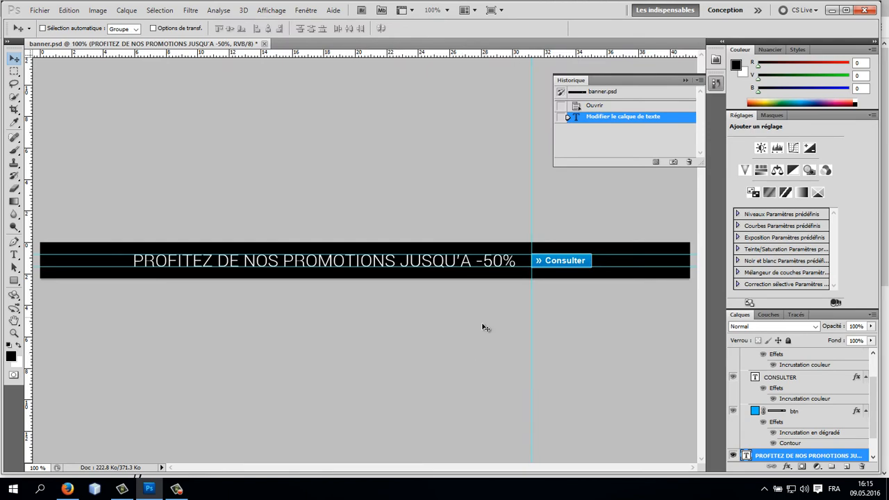
- Reveal the desktop, view the exported banner.jpg in Photos and close the viewer
left_click(832, 10)
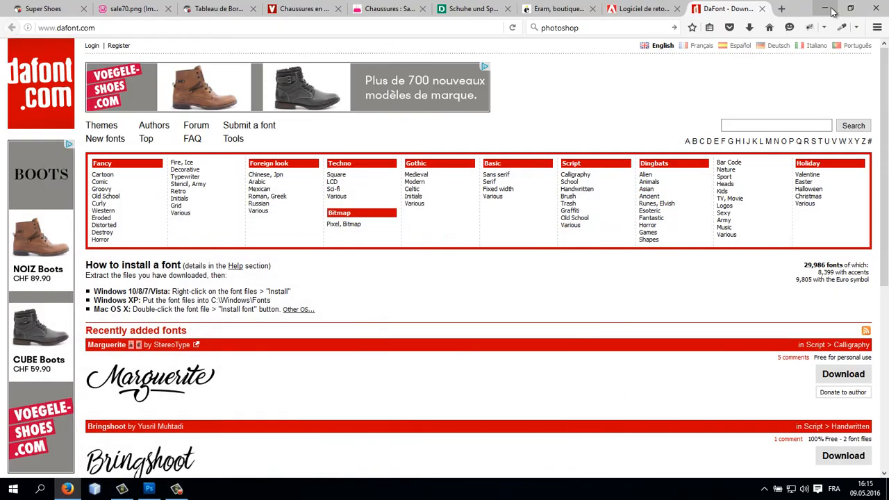
left_click(831, 11)
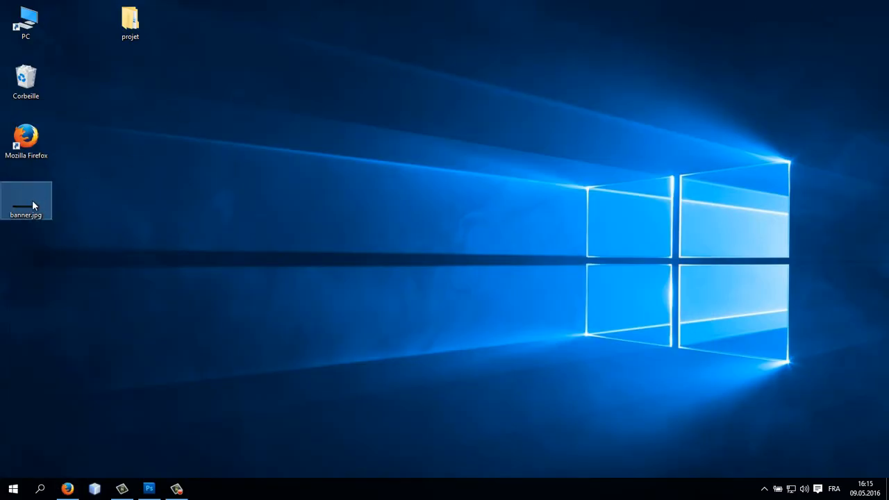
double_click(30, 203)
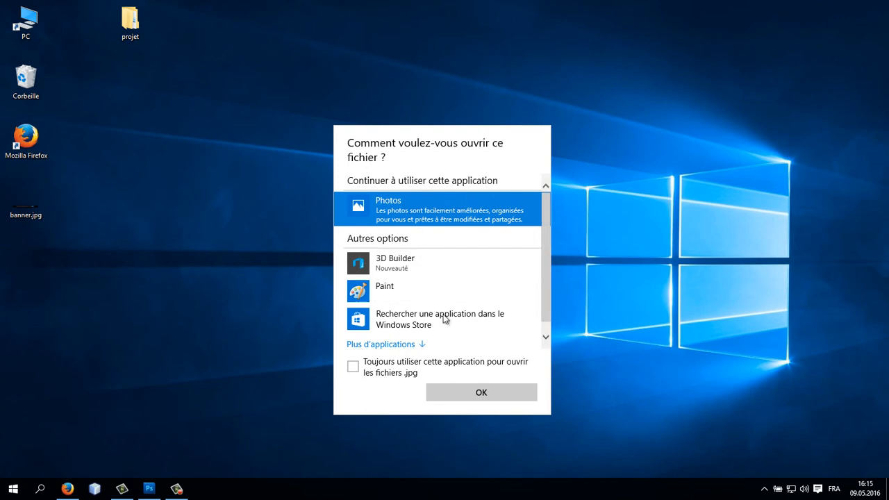
left_click(467, 393)
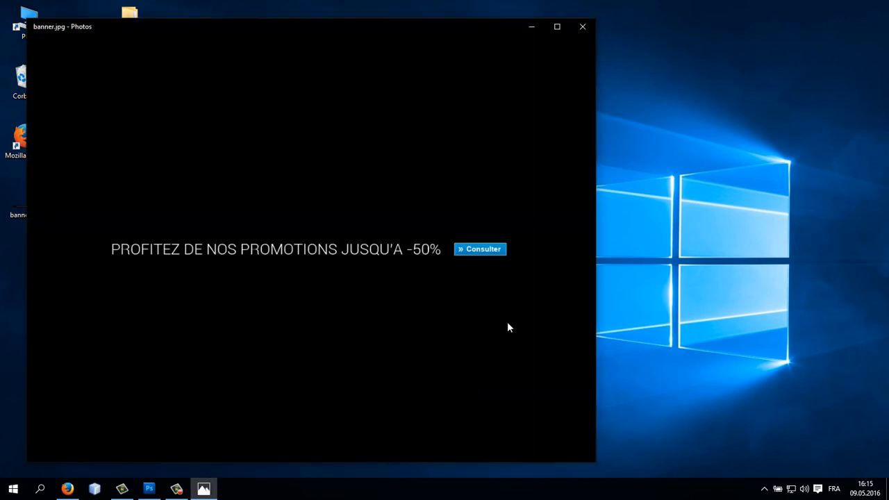
left_click(582, 27)
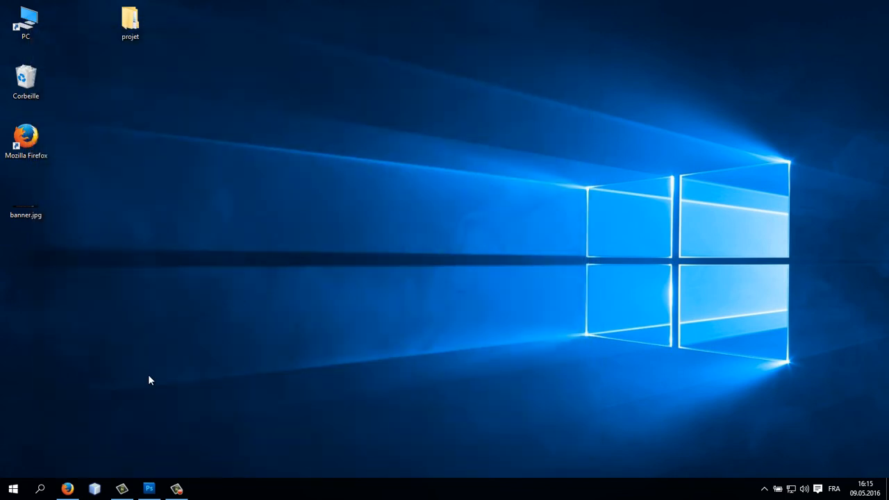
- Switch to Firefox, place the PrestaShop dashboard tab beside the Super Shoes tab and open the back office's module list
left_click(67, 489)
left_click(55, 8)
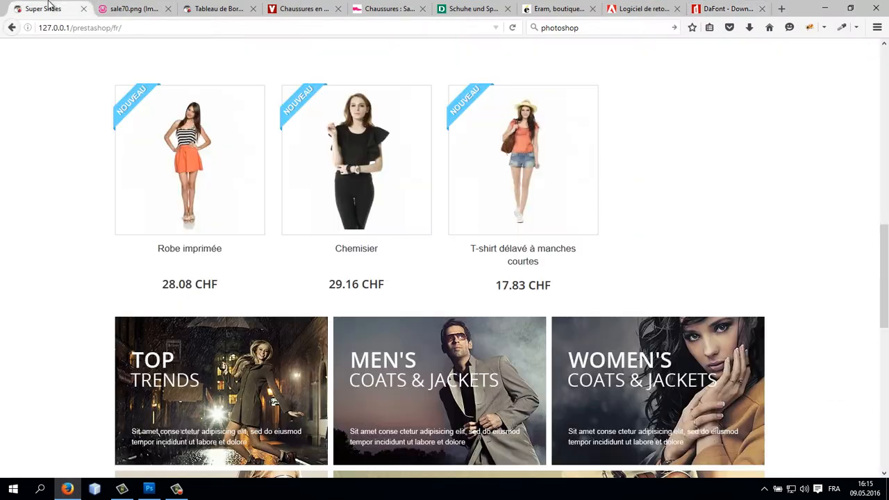
left_click_drag(187, 5, 139, 8)
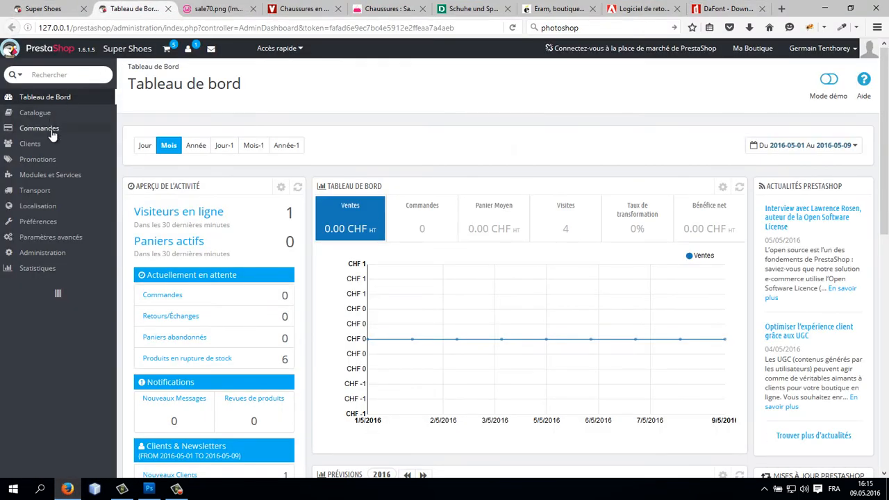
mouse_move(56, 146)
mouse_move(66, 177)
left_click(141, 178)
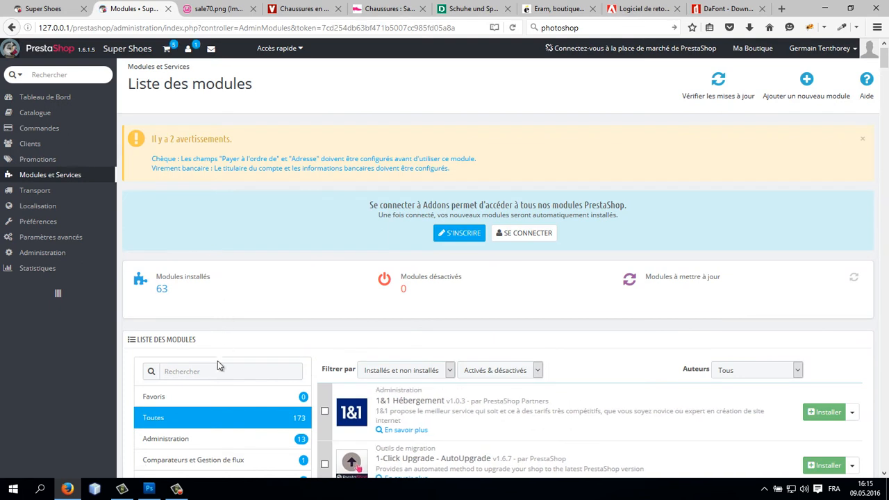
- Search the modules for "bann" and open the configuration of the Bloc bannière module
left_click(217, 372)
type("bann")
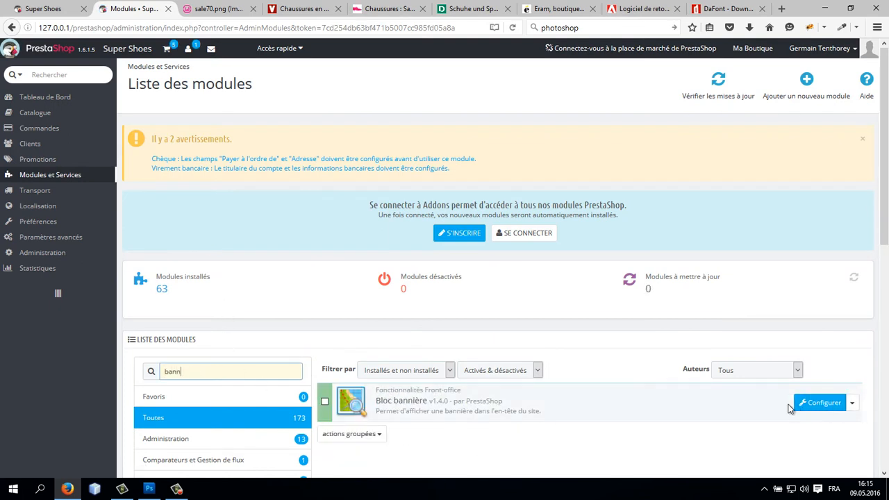
left_click(822, 408)
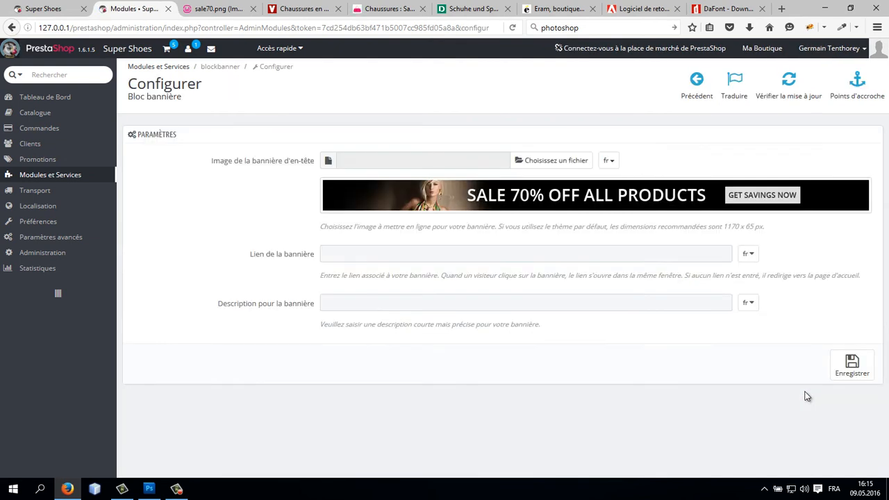
- Choose banner.jpg as the new header banner image
left_click(550, 158)
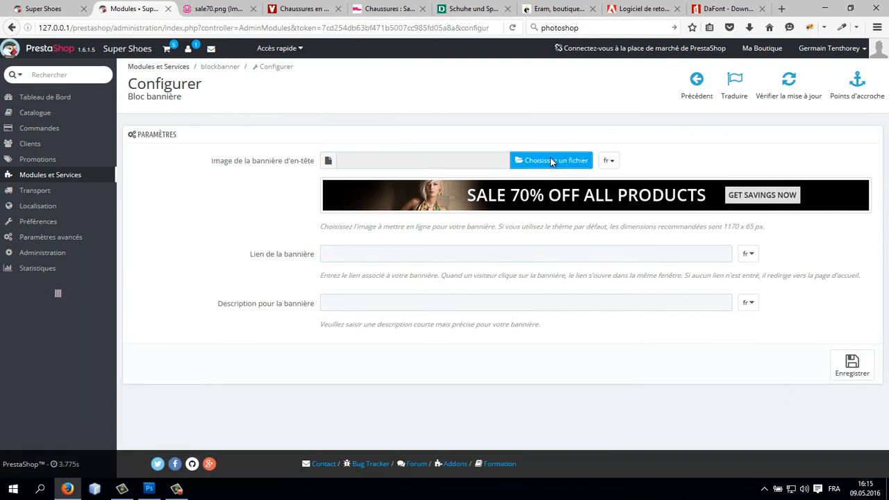
double_click(126, 89)
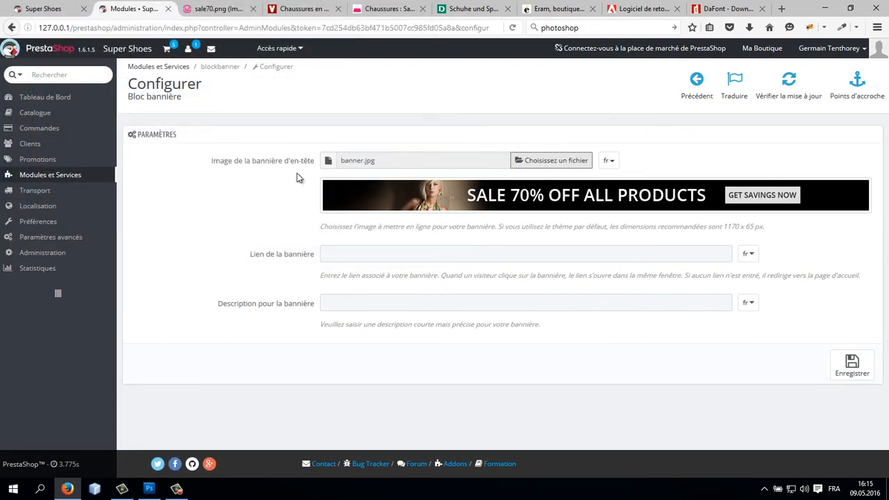
left_click(426, 252)
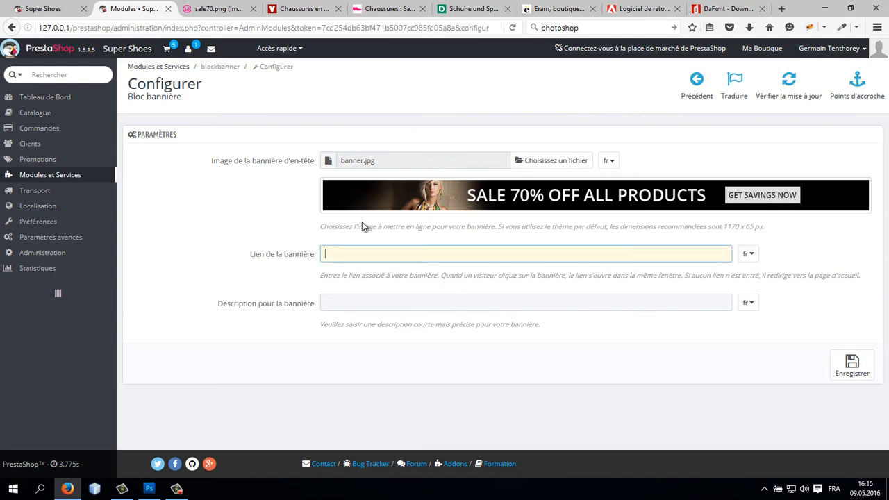
left_click(46, 8)
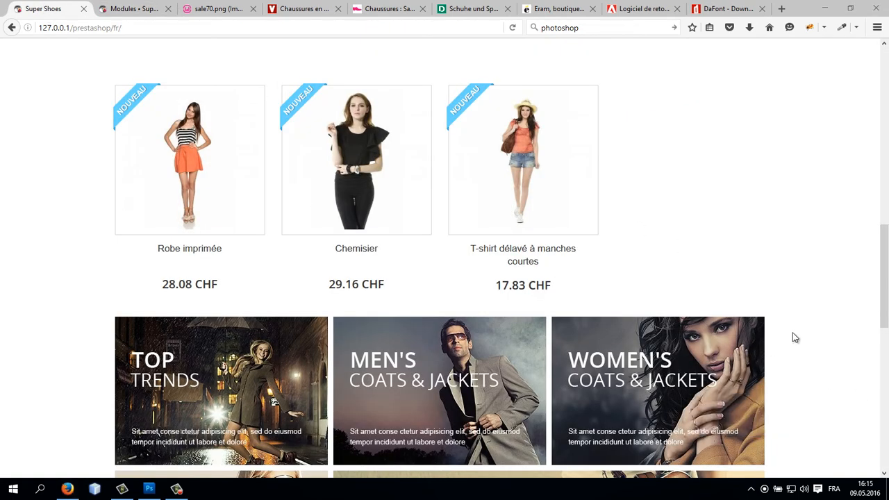
scroll(778, 328, "down", 3)
scroll(761, 324, "up", 3)
scroll(163, 178, "down", 9)
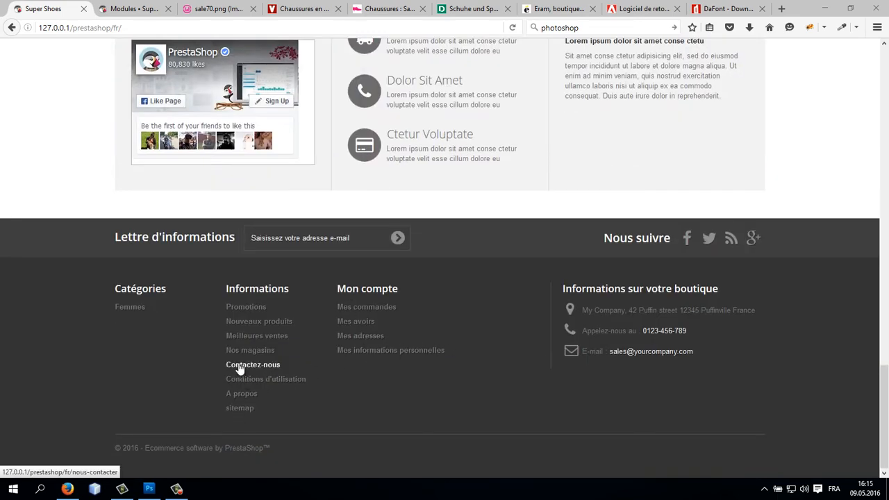
right_click(240, 309)
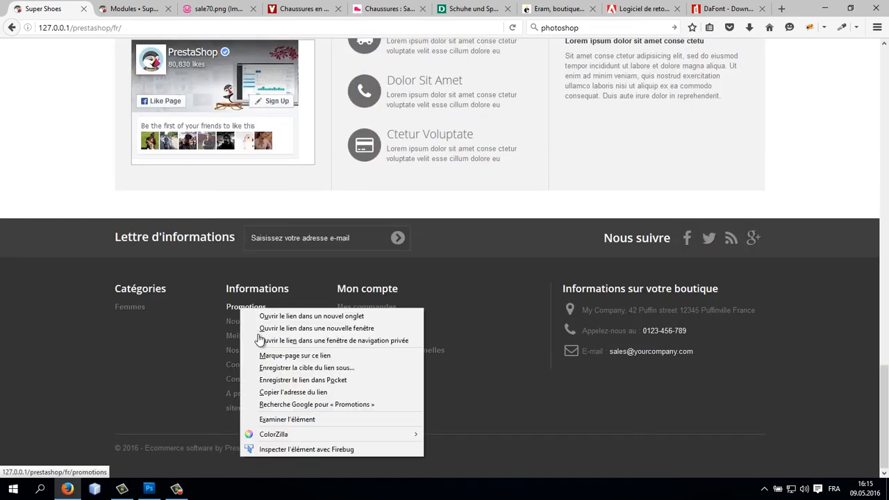
left_click(283, 393)
left_click(134, 8)
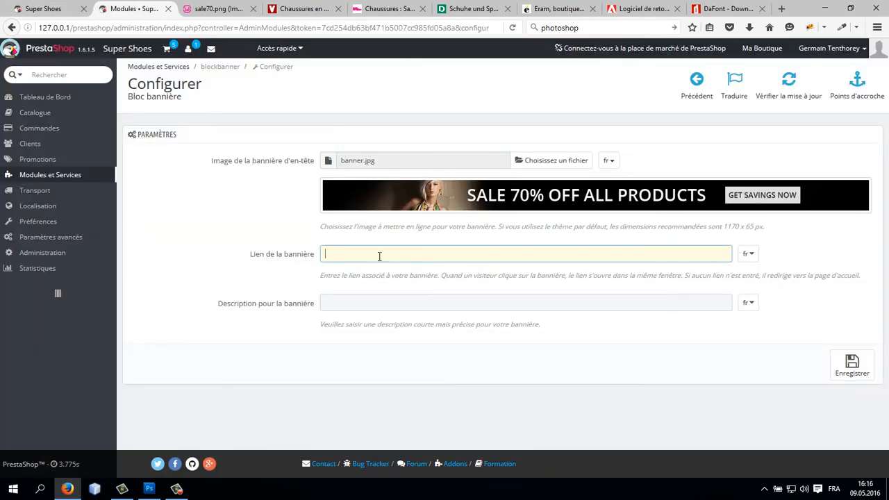
type("http://127.0.0.1/prestashop/fr/promotions")
- Set the banner description to "Profitez de nos promotions" and save the Bloc bannière settings
key("Tab")
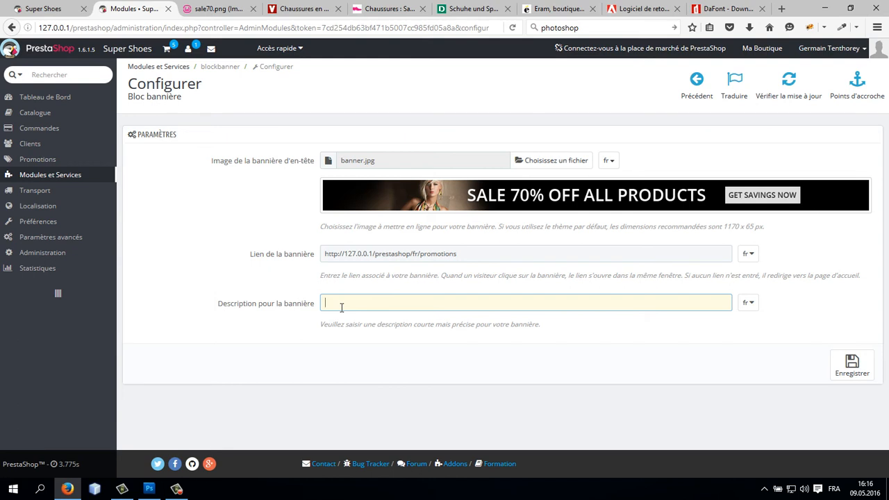
type("P")
key("Down")
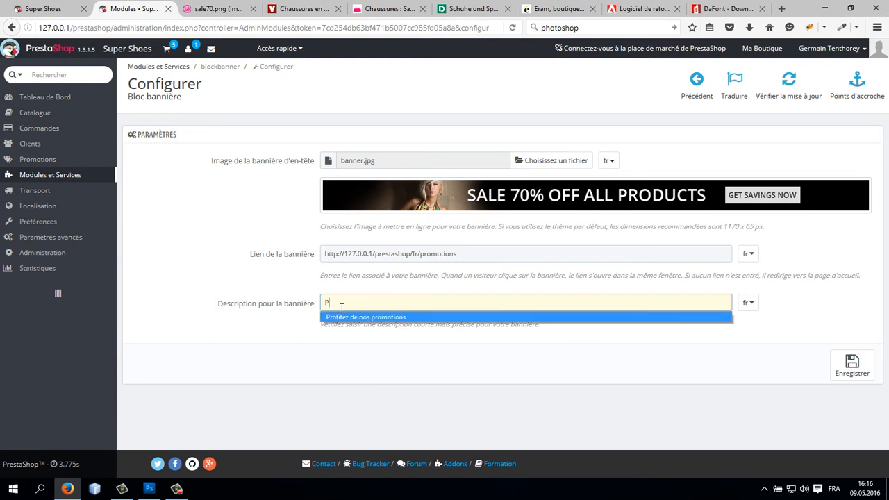
key("Return")
key("Tab")
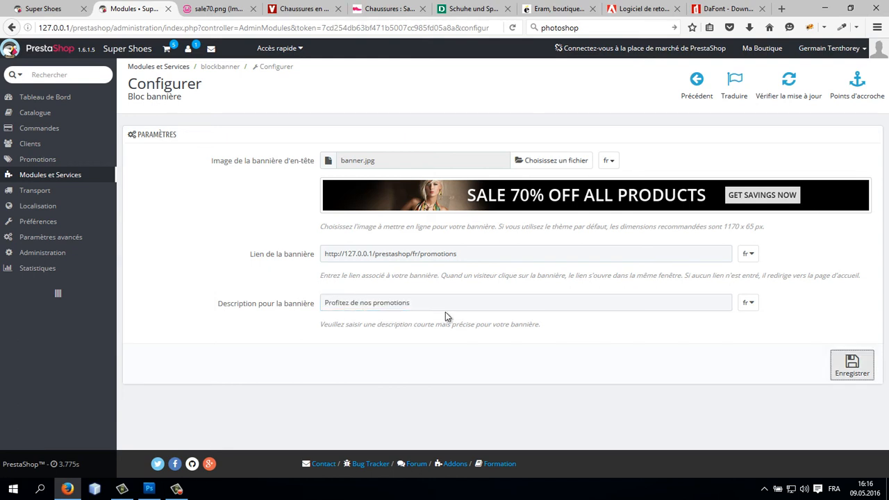
left_click(850, 370)
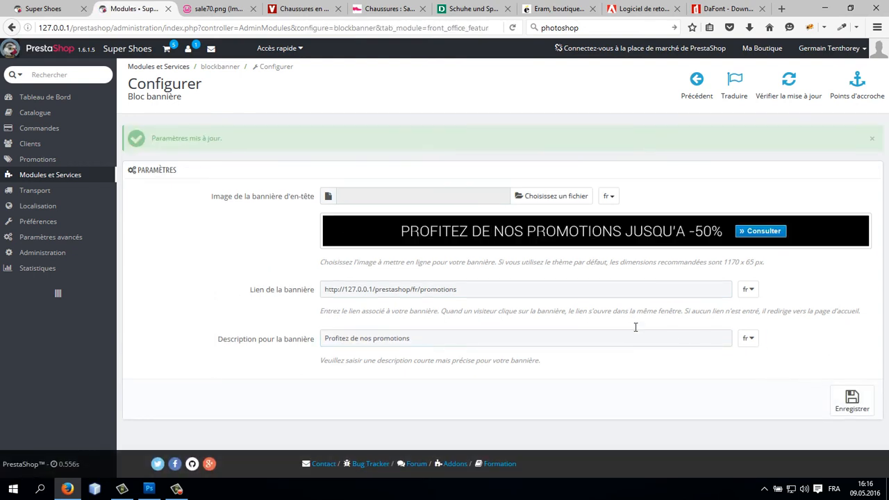
- Reload the Super Shoes storefront homepage and check the new header banner
left_click(43, 8)
key("F5")
scroll(183, 109, "up", 12)
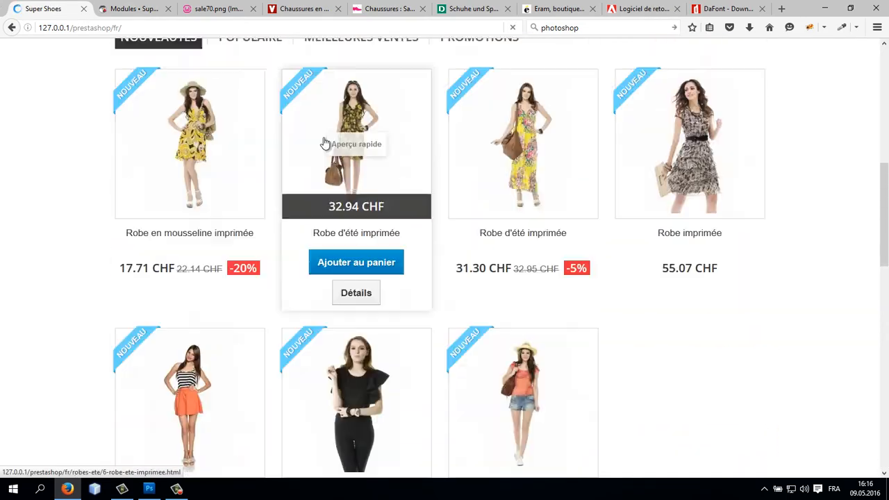
scroll(472, 163, "down", 4)
scroll(534, 174, "up", 5)
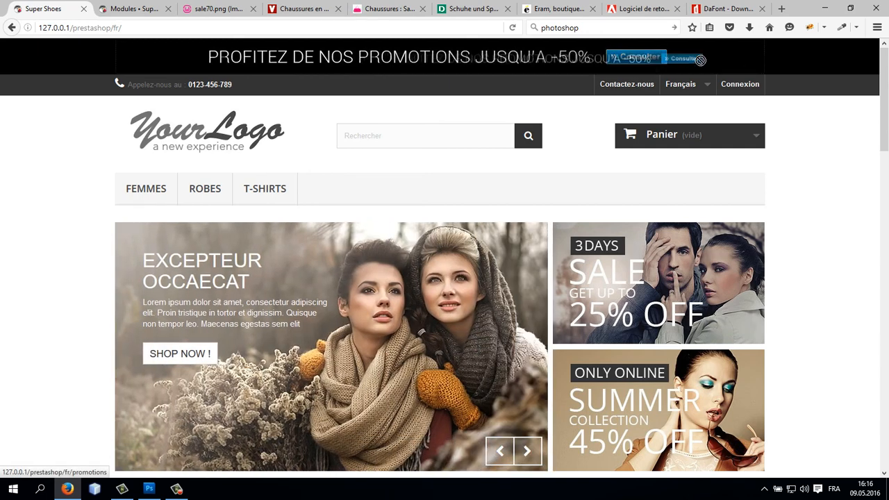
- Follow the header banner's link to the promotions page, look over the discounted products, and try the banner again from there
left_click(617, 59)
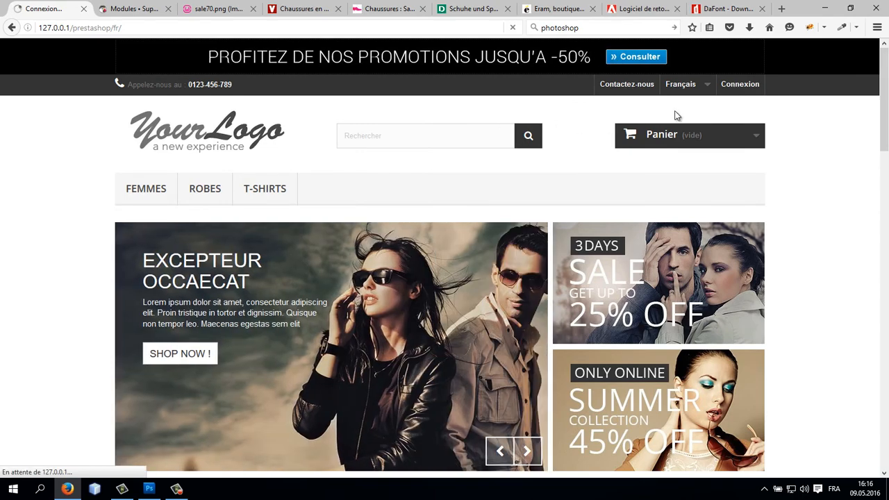
scroll(582, 221, "down", 5)
mouse_move(520, 188)
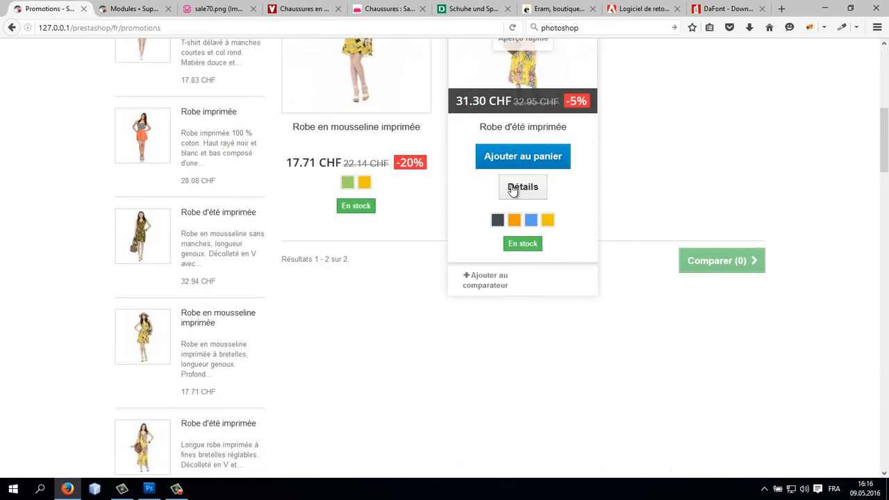
scroll(532, 172, "up", 3)
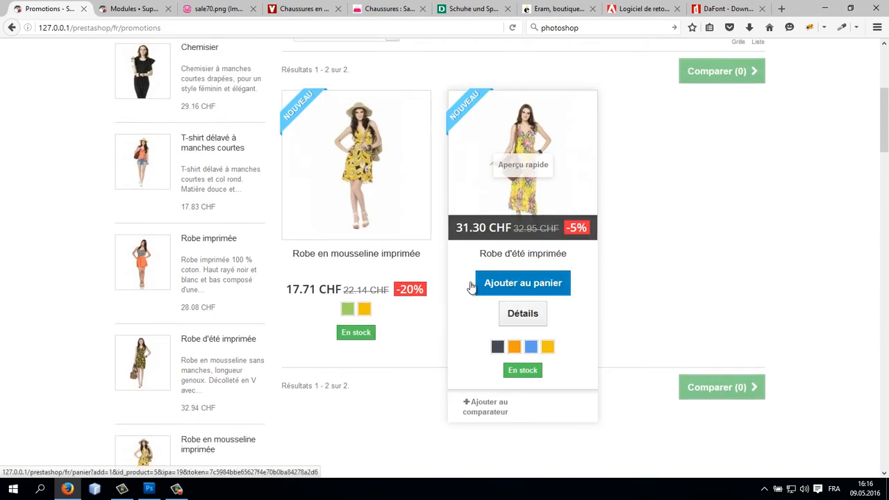
scroll(491, 247, "up", 1)
scroll(500, 215, "up", 6)
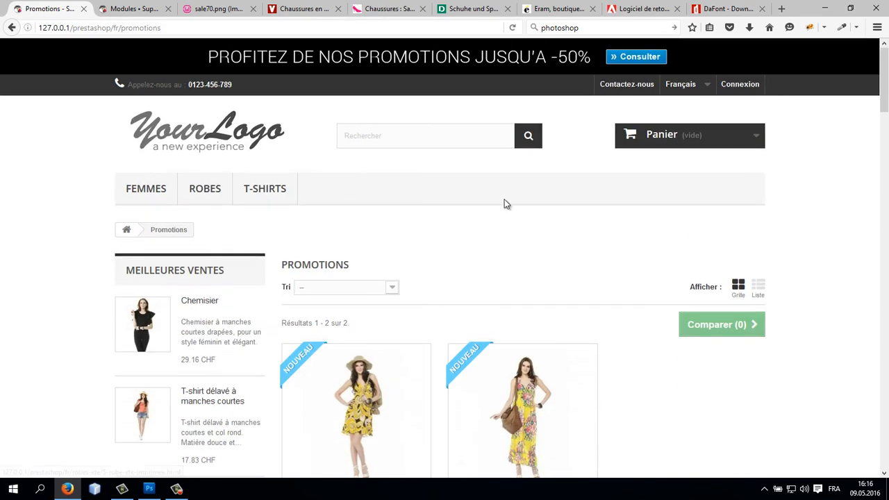
left_click(630, 61)
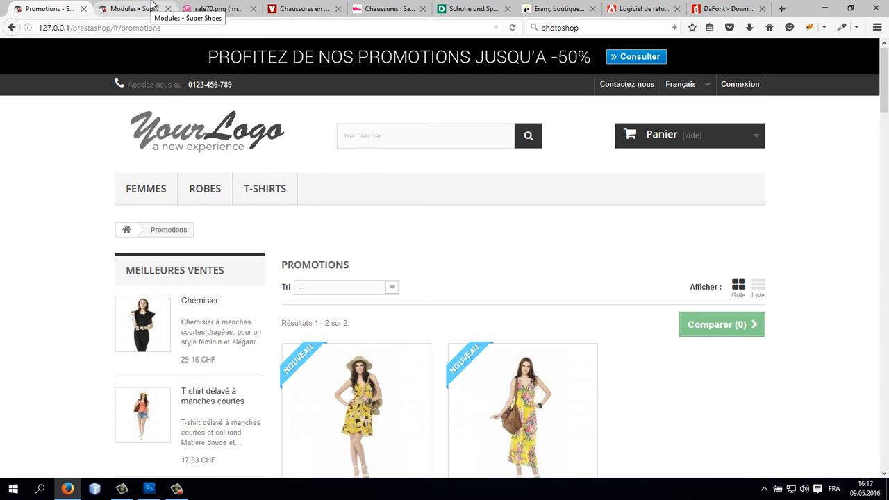
- Add the Bloc bannière configuration page to the back office's quick access shortcuts under the name "Bannière header"
left_click(154, 7)
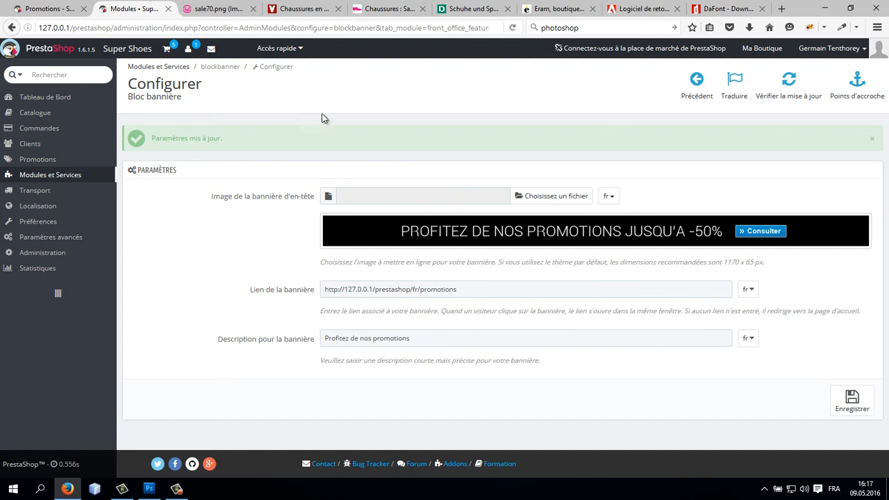
left_click(295, 50)
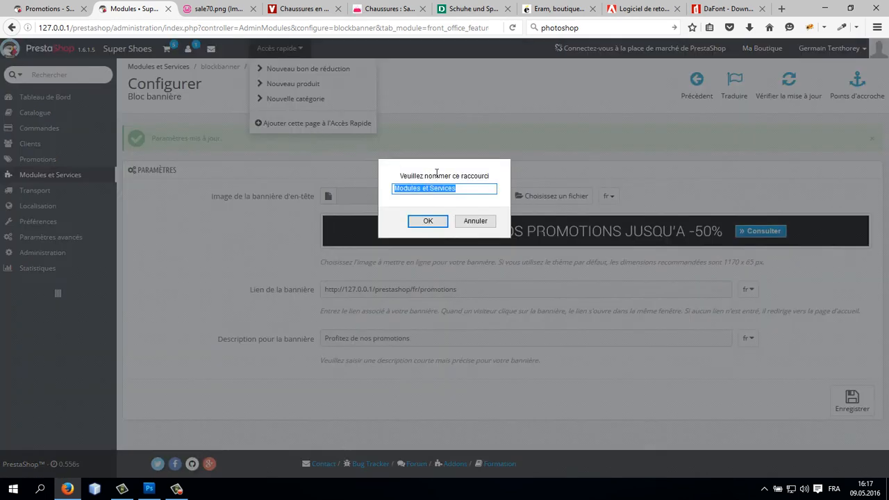
type("Bannière haut")
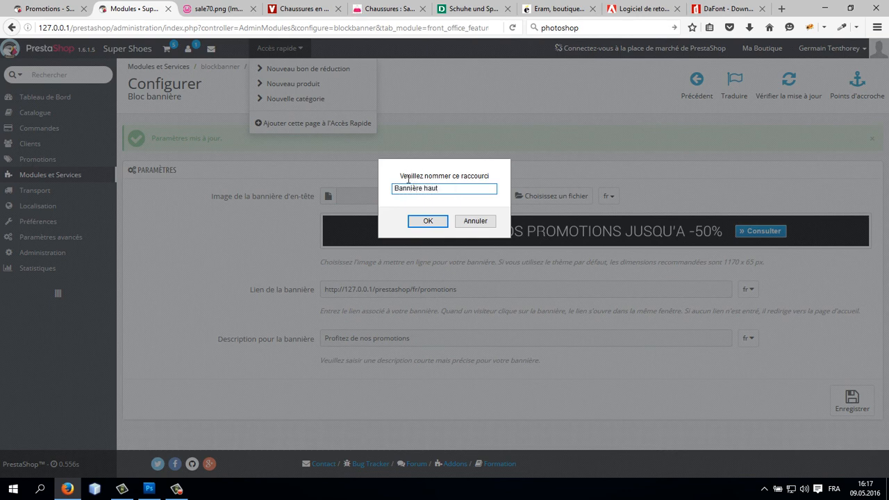
left_click(422, 189)
key("BackSpace")
double_click(426, 188)
type("header")
left_click(434, 220)
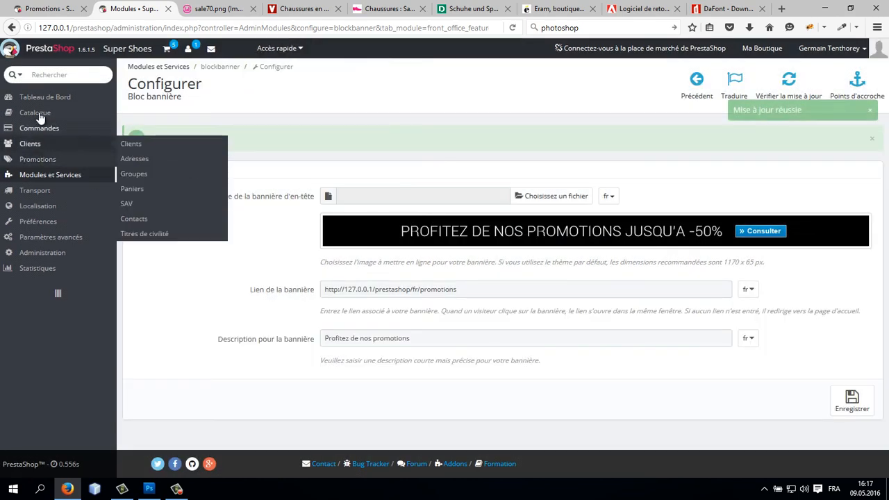
- Test the "Bannière header" shortcut from the product catalogue page and return to the storefront's promotions page
left_click(132, 112)
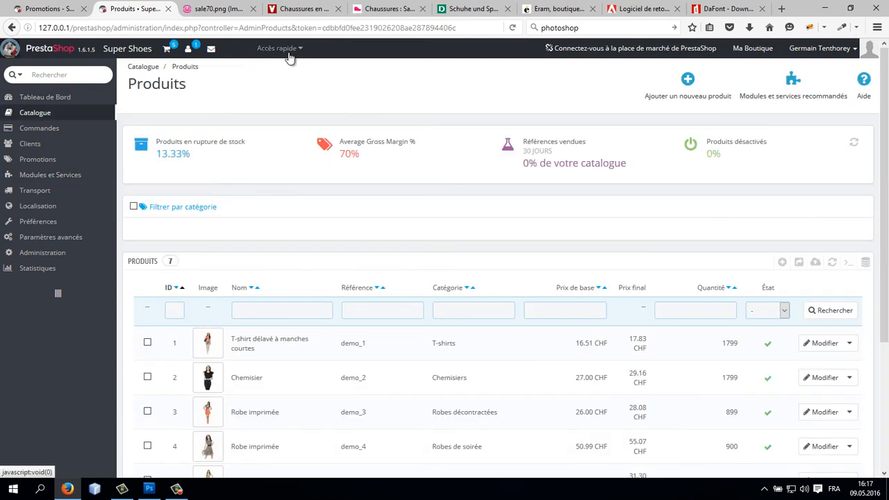
left_click(283, 50)
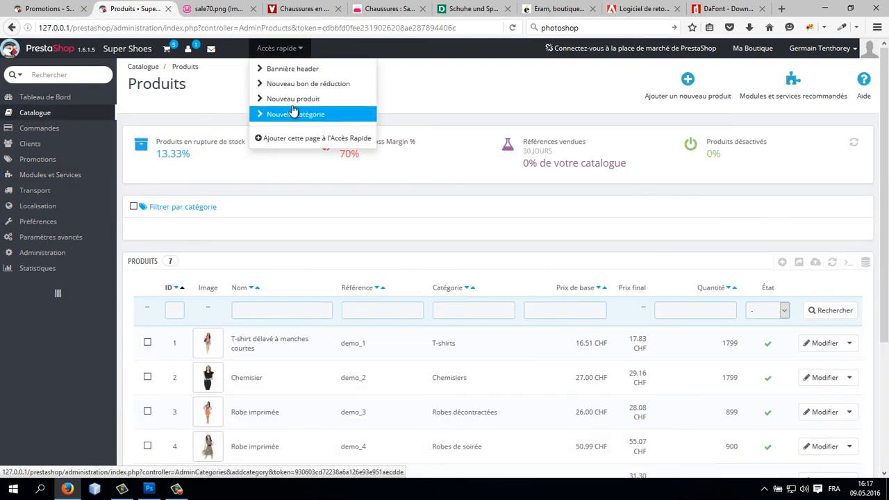
left_click(299, 72)
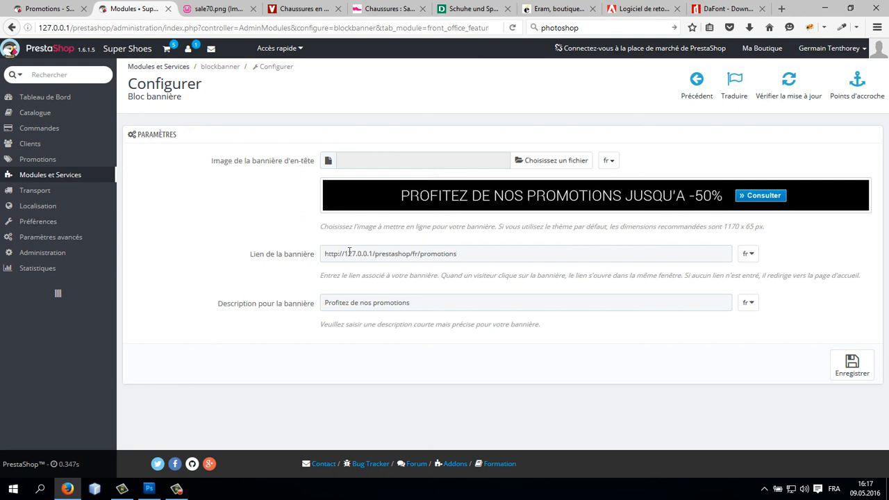
left_click(48, 8)
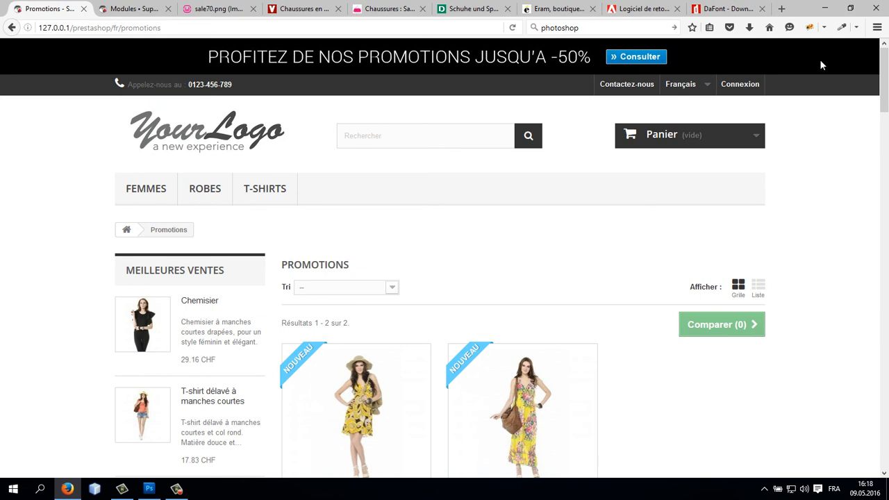
key("alt")
key("alt")
key("alt")
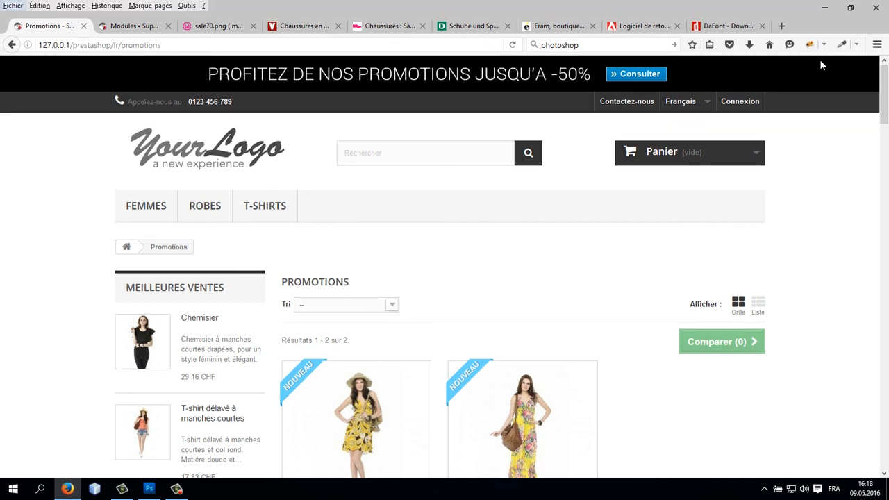